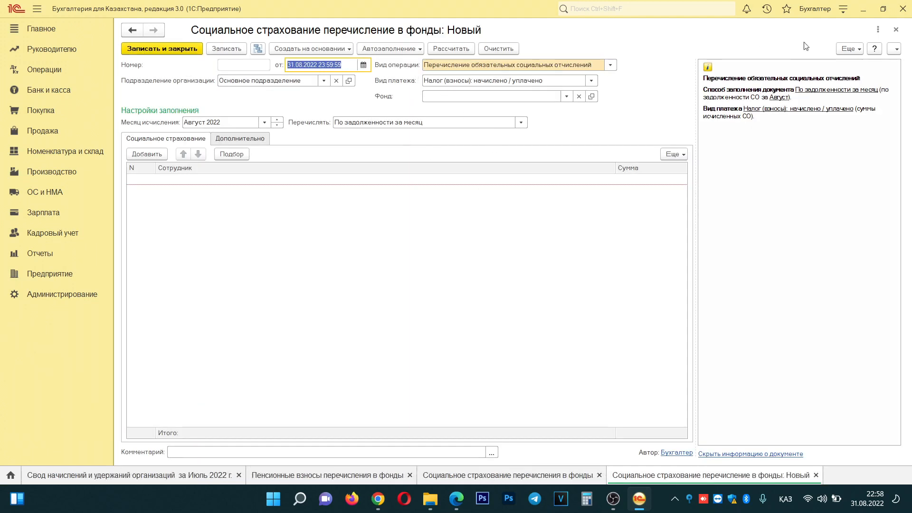
- Discard the blank transfer, then review and close the posted 31.07.2022 transfer to НАО СО
click(896, 30)
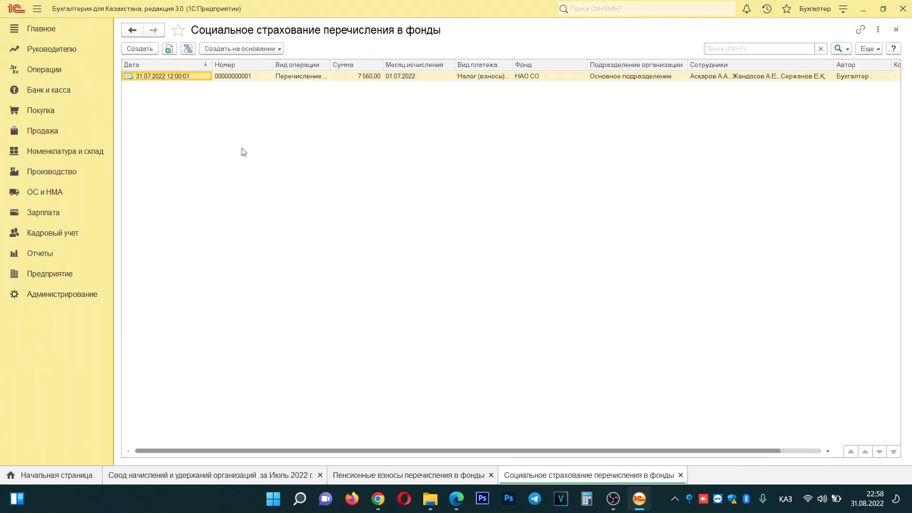
click(293, 77)
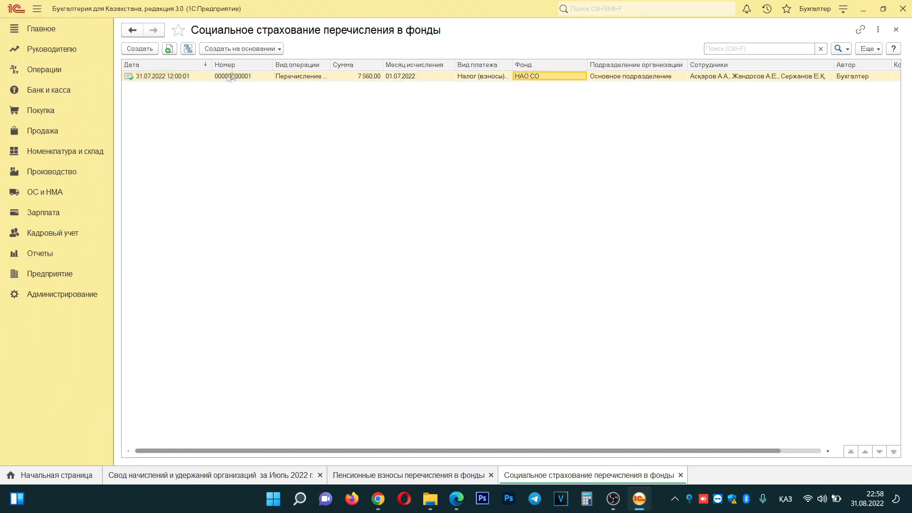
click(170, 80)
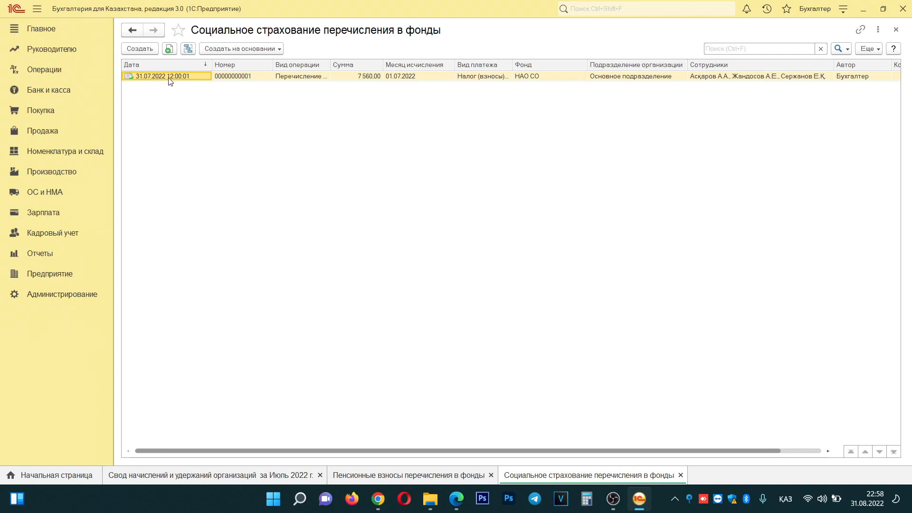
double_click(170, 78)
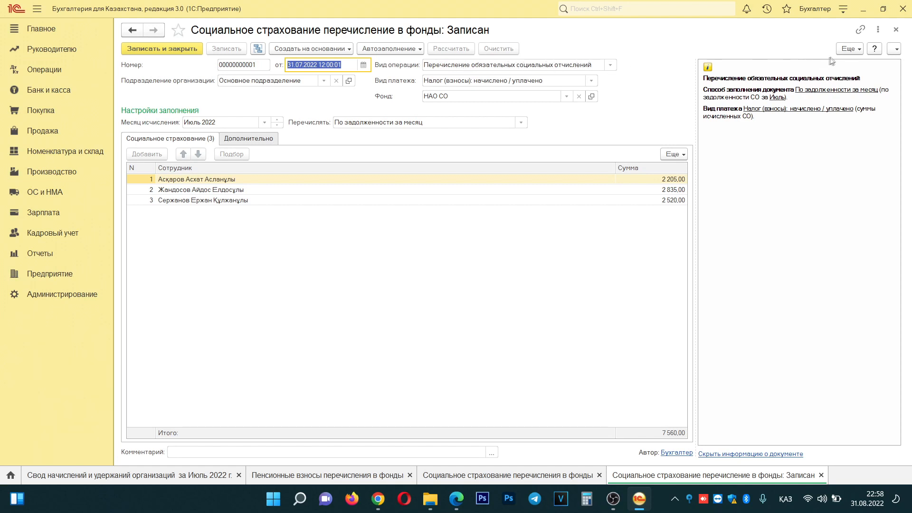
click(895, 29)
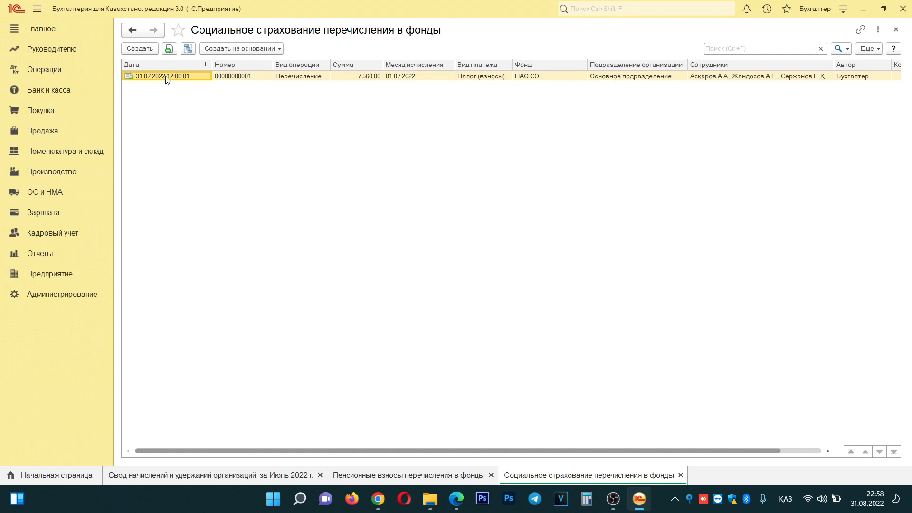
- Copy the July transfer, dated 31.07.2022, with operation type Перечисление отчислений ОСМС
key(F9)
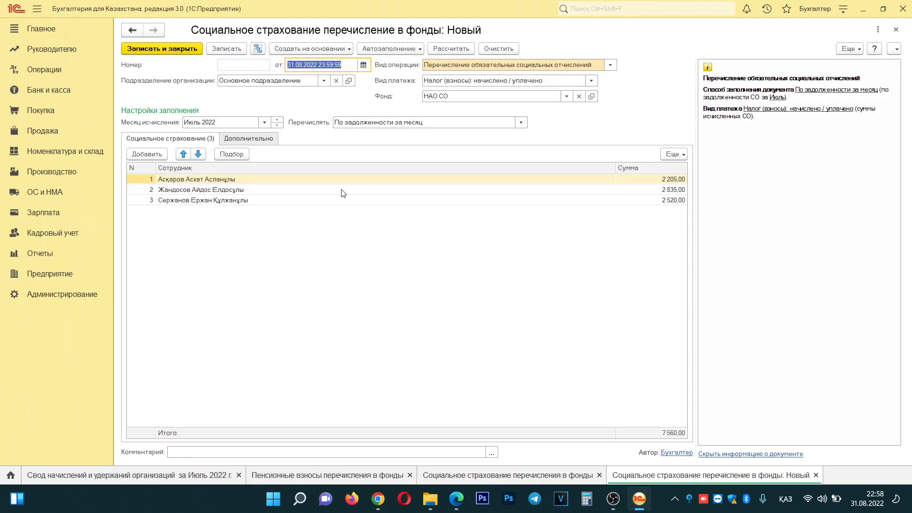
text(31072022)
key(Tab)
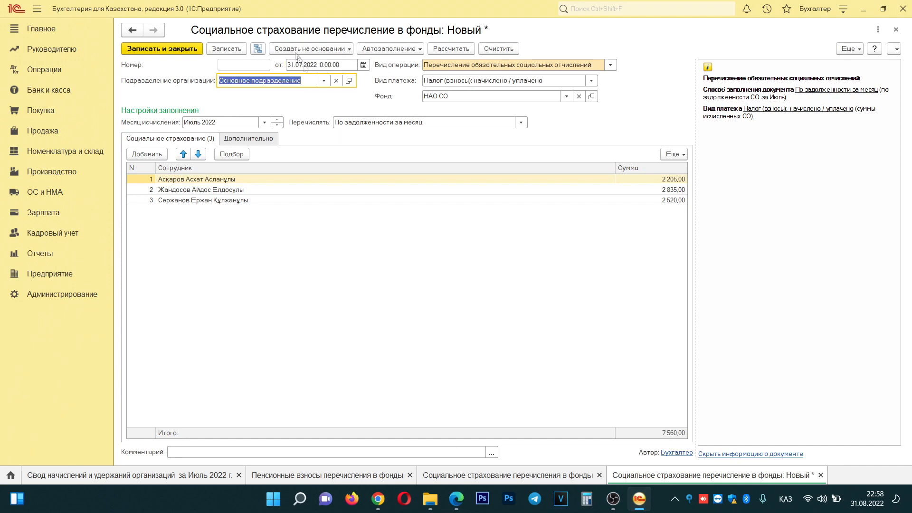
click(611, 66)
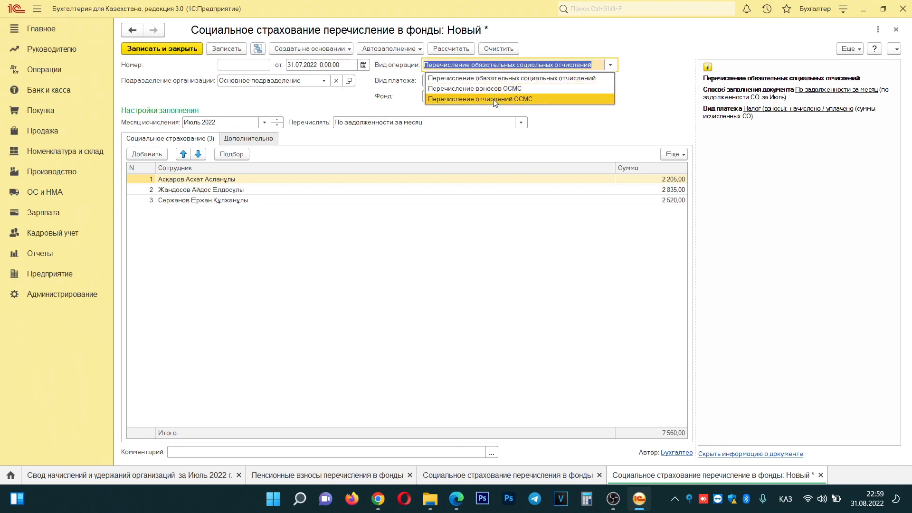
click(532, 99)
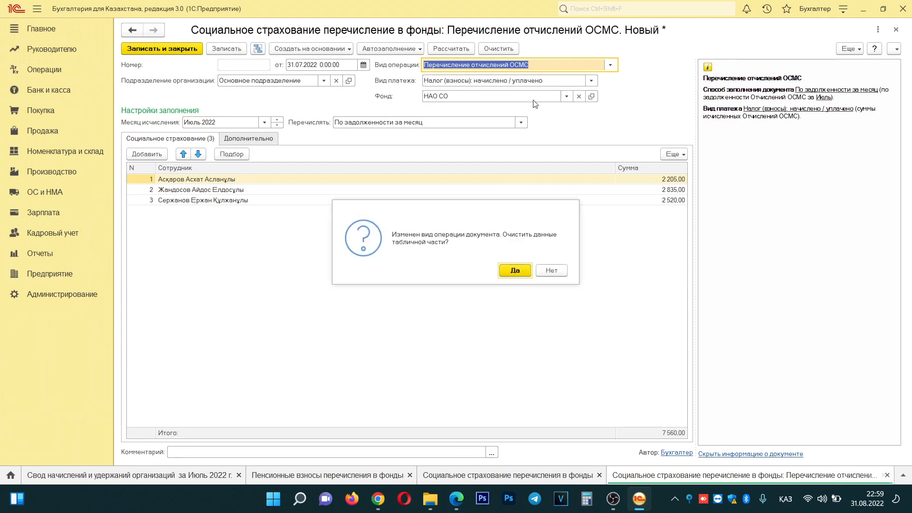
- Clear the table, autofill July 2022 ОСМС debts, and verify the 4 800,00 total in the Свод report
click(523, 272)
click(393, 49)
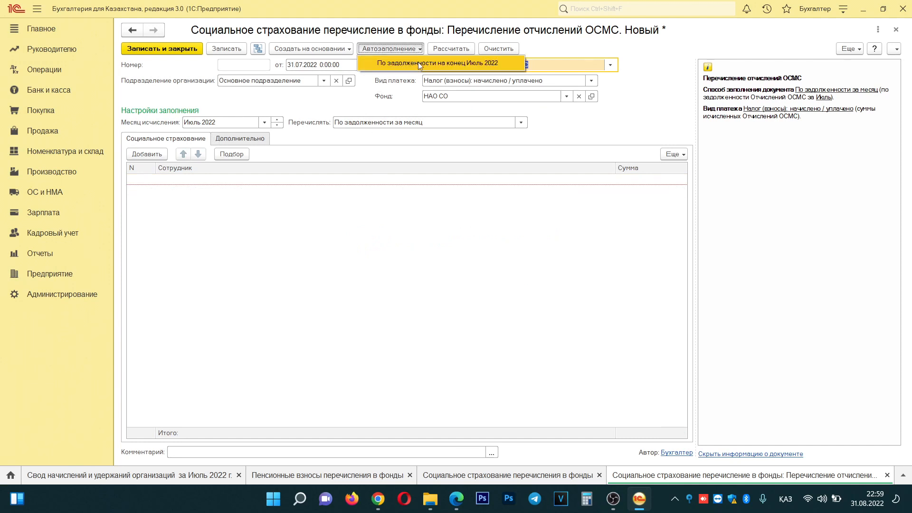
click(420, 65)
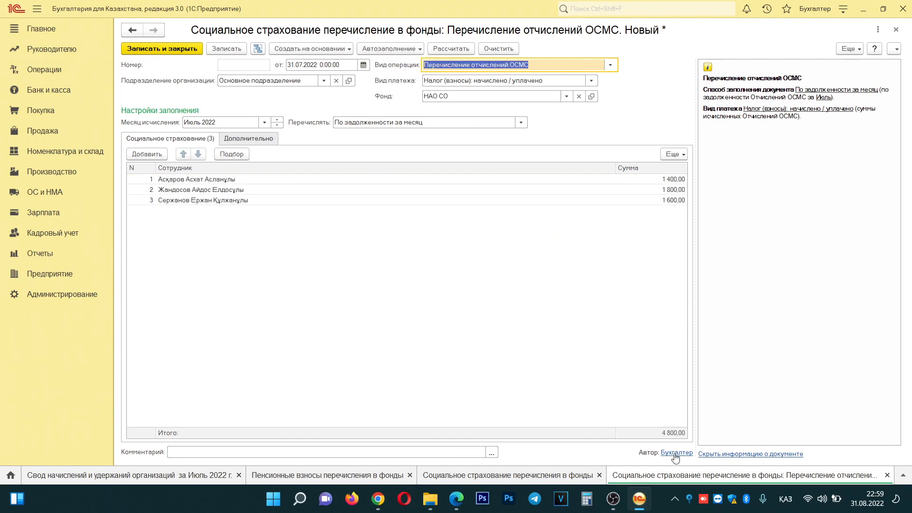
click(104, 475)
click(469, 231)
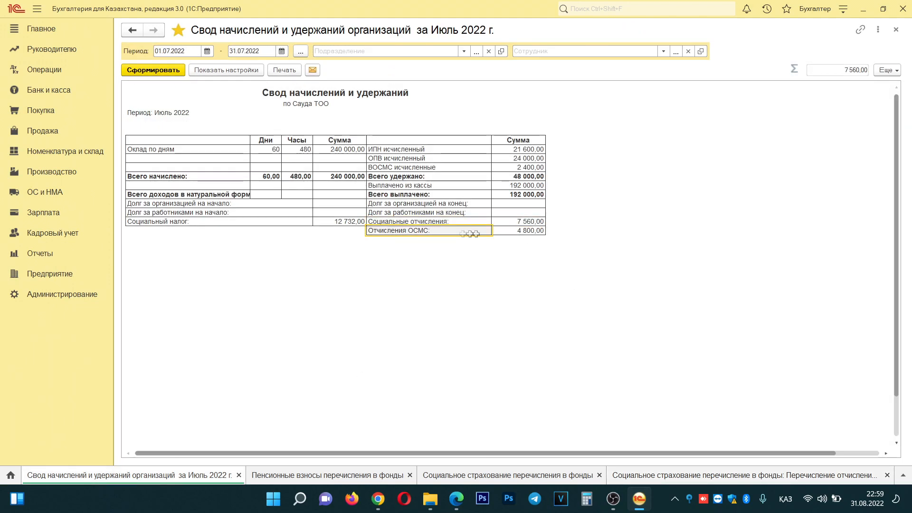
drag(469, 234, 532, 235)
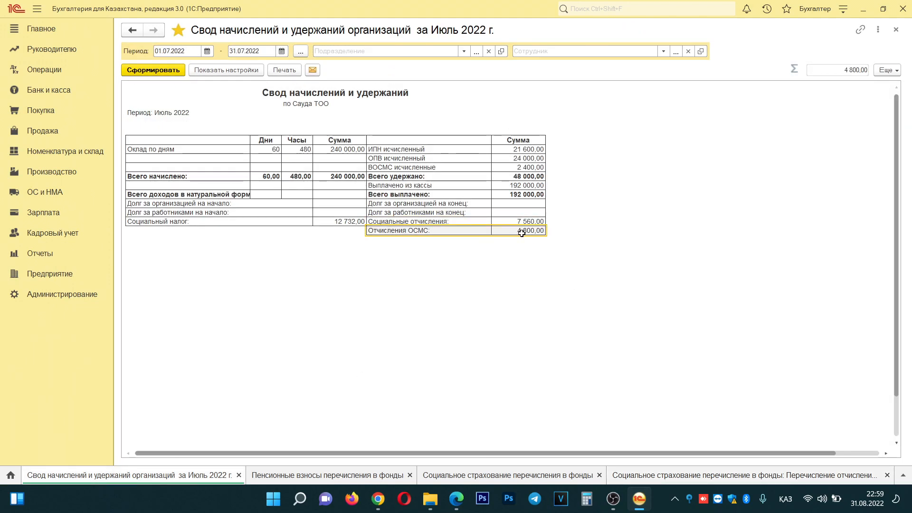
click(715, 475)
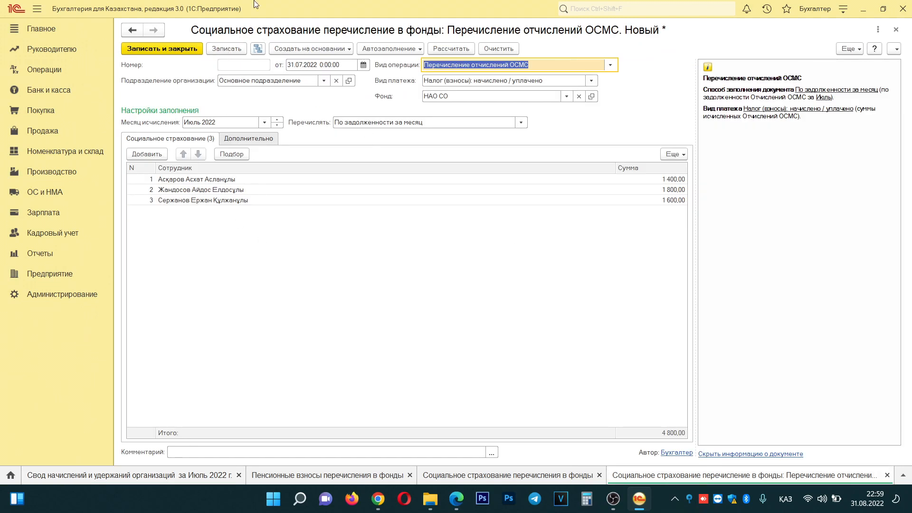
- Comment the transfer 'ОСМС' and save it
click(252, 452)
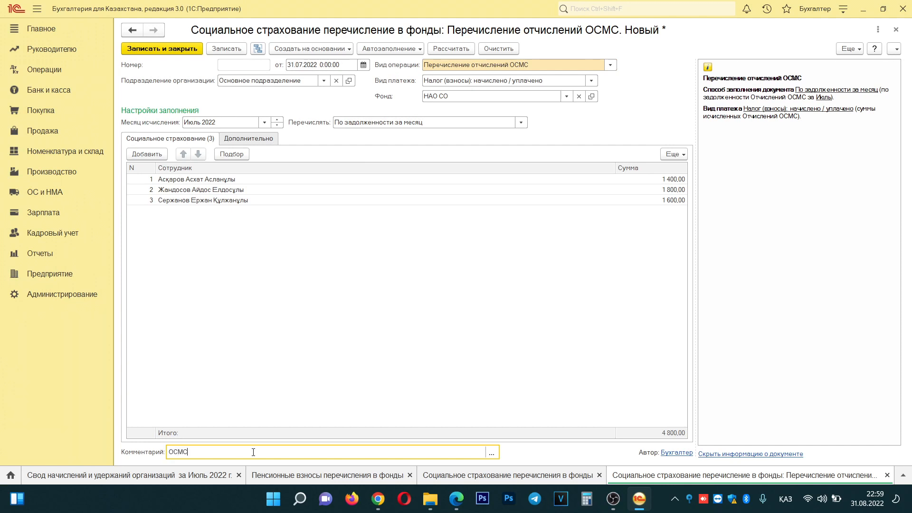
key(Tab)
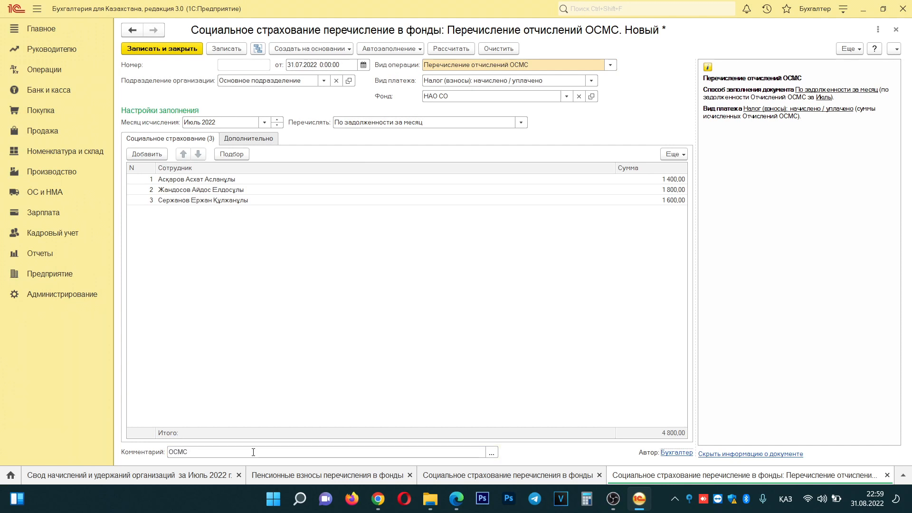
click(227, 50)
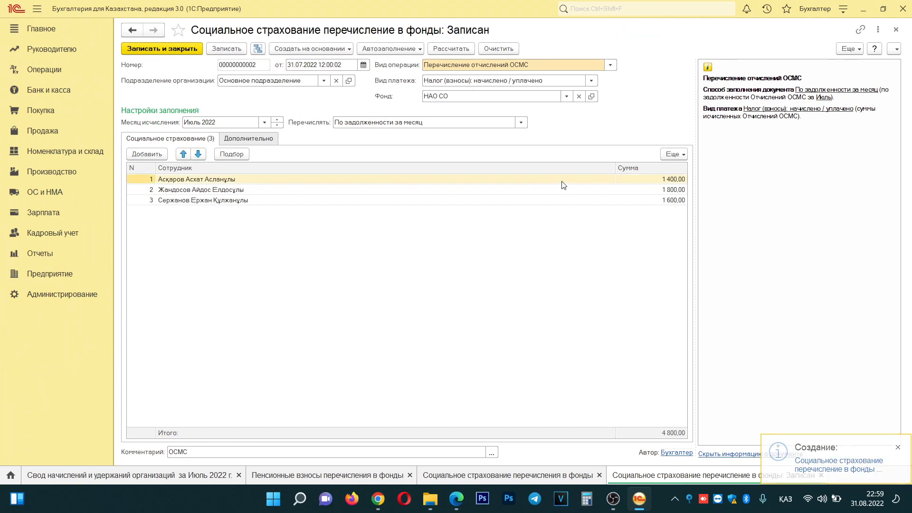
- Select НАО СО in the full counterparty list from the Фонд field
click(566, 97)
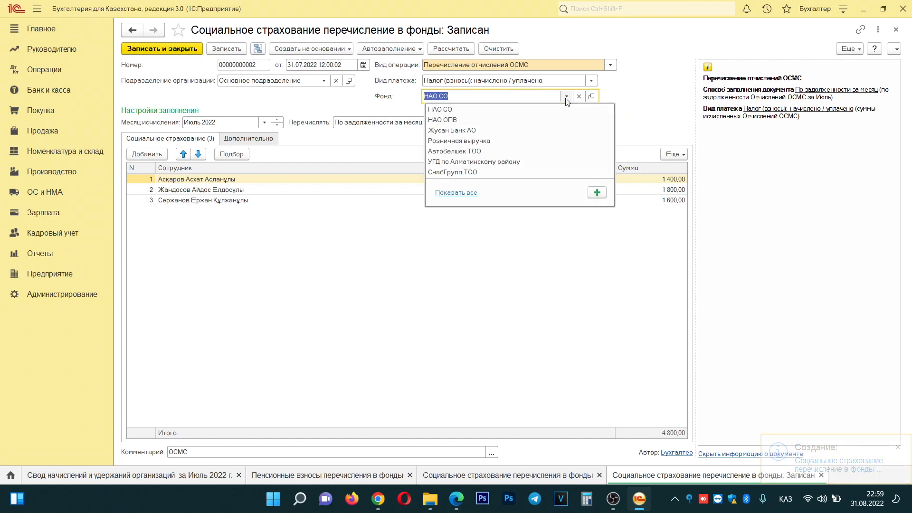
click(456, 193)
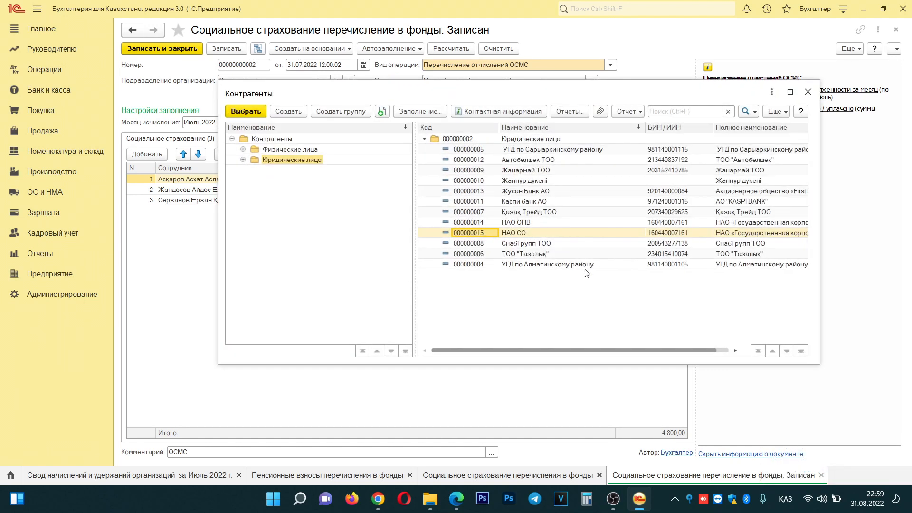
click(518, 223)
click(529, 235)
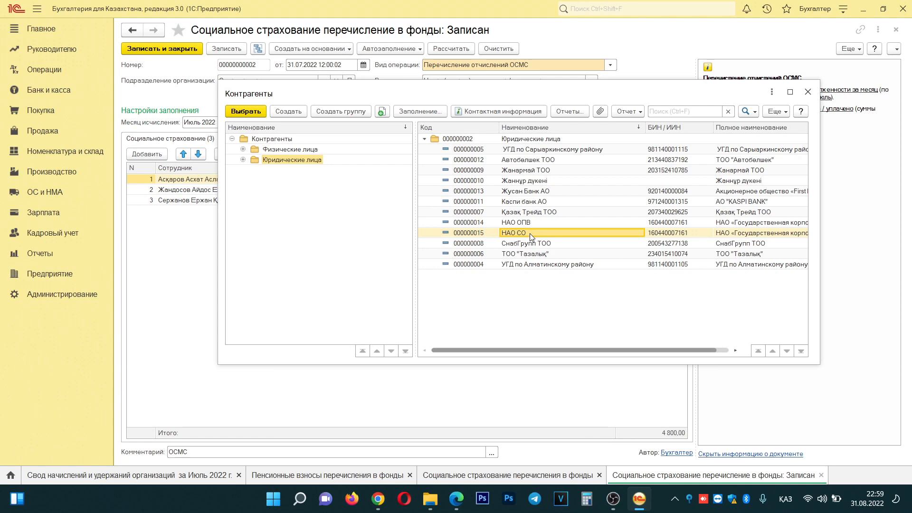
- Copy НАО СО into a new counterparty named НАО ОСМС and check its BIN
key(F9)
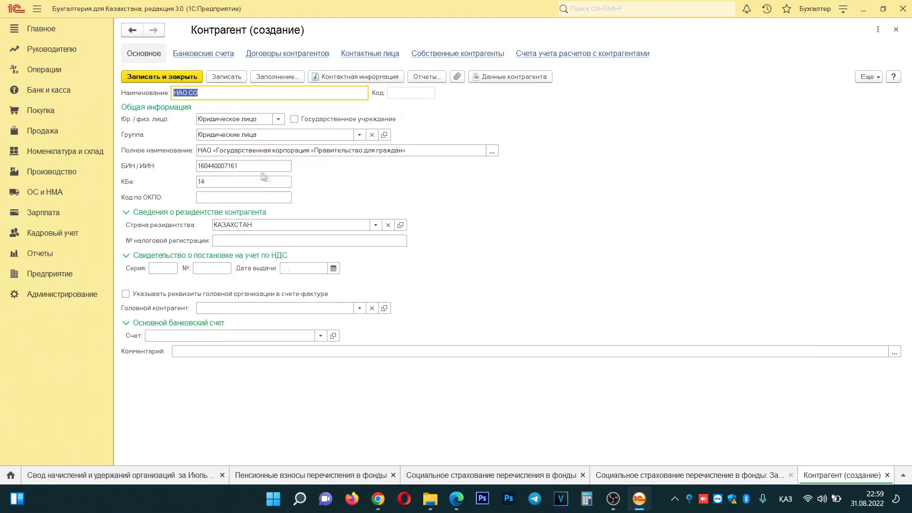
click(199, 93)
double_click(190, 92)
text(ОСМС)
double_click(261, 164)
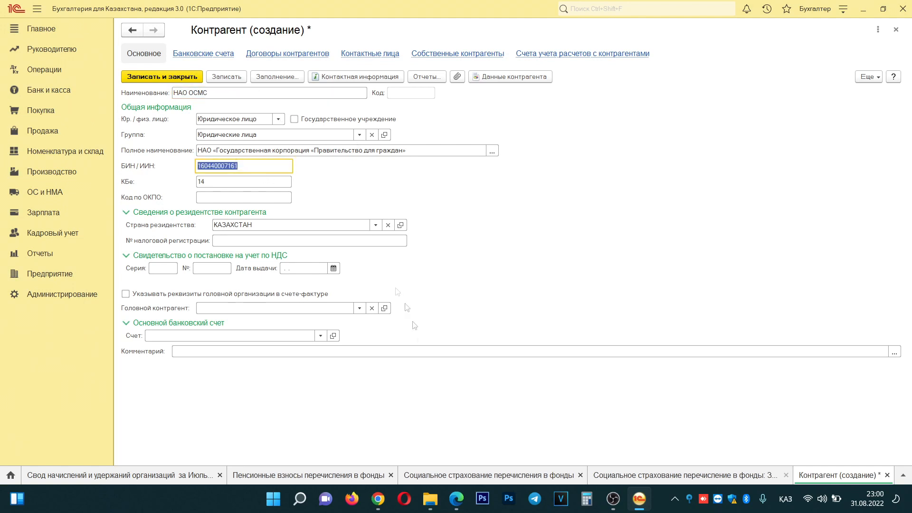
- Locate the medical insurance requisites on egov.kz and check the beneficiary BIN
click(456, 498)
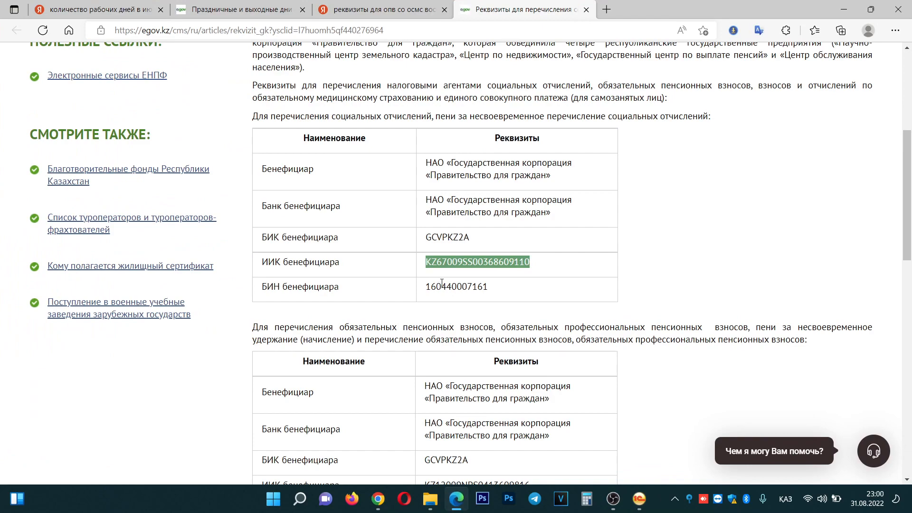
scroll(440, 285, down, 5)
scroll(409, 262, down, 4)
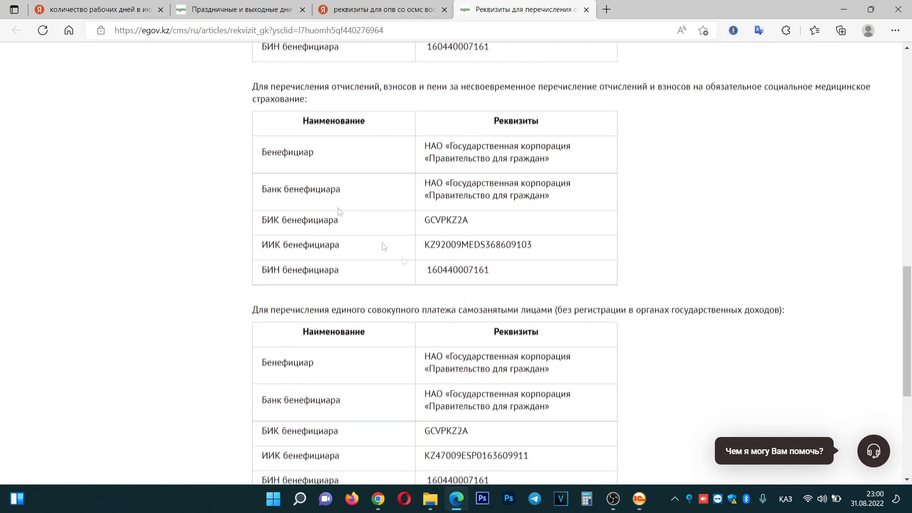
scroll(283, 126, up, 1)
drag(259, 152, 499, 152)
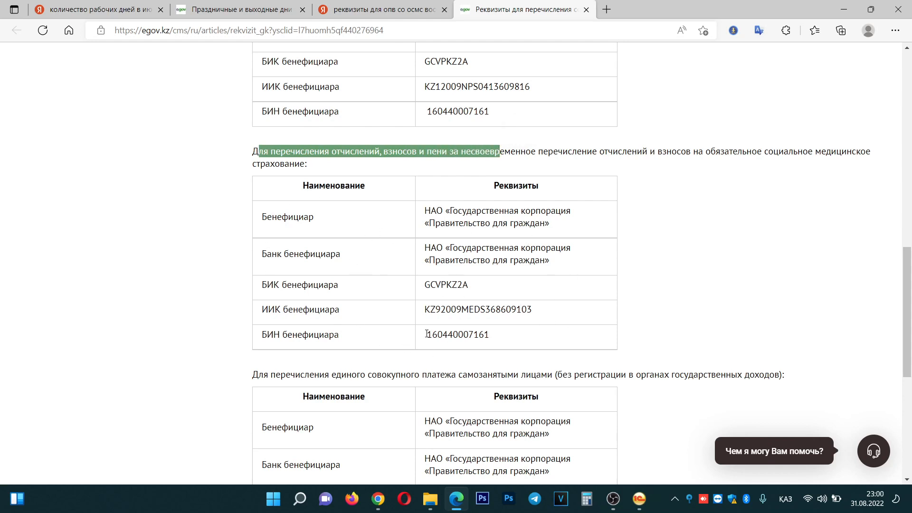
drag(427, 334, 490, 335)
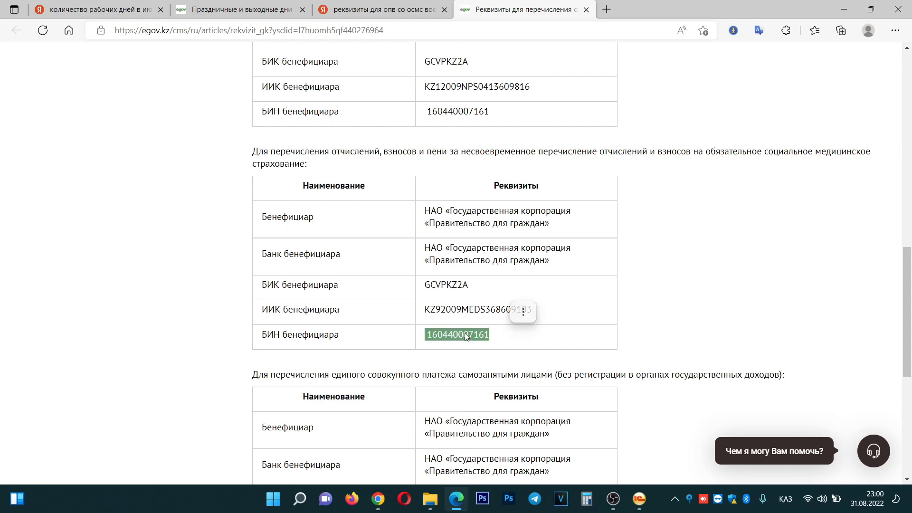
scroll(521, 314, up, 4)
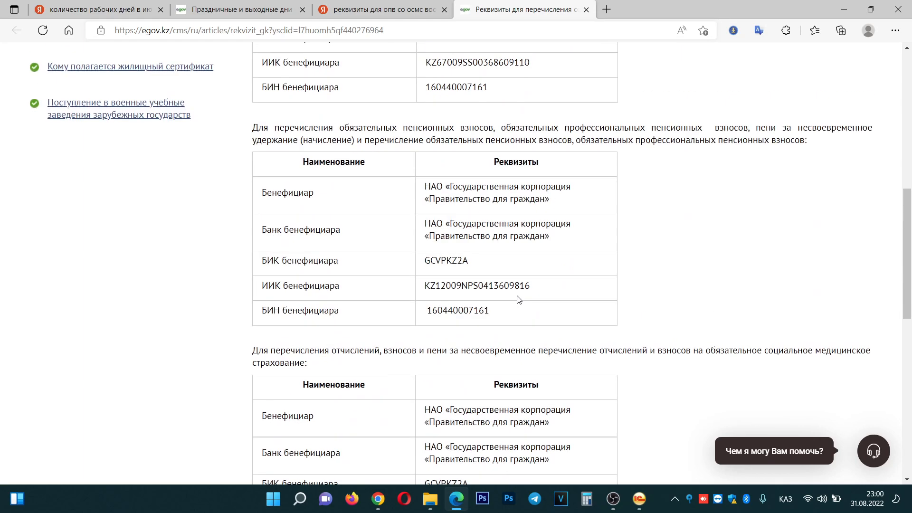
scroll(519, 299, down, 3)
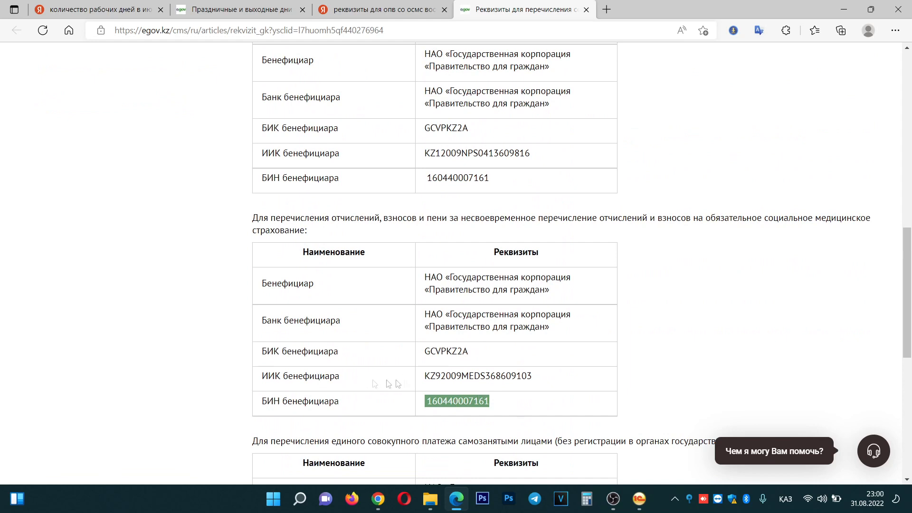
drag(425, 377, 573, 374)
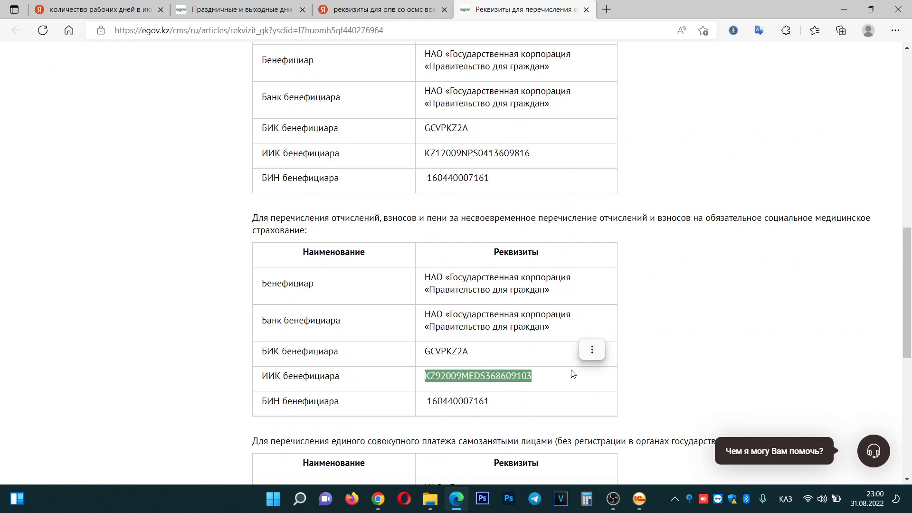
click(429, 401)
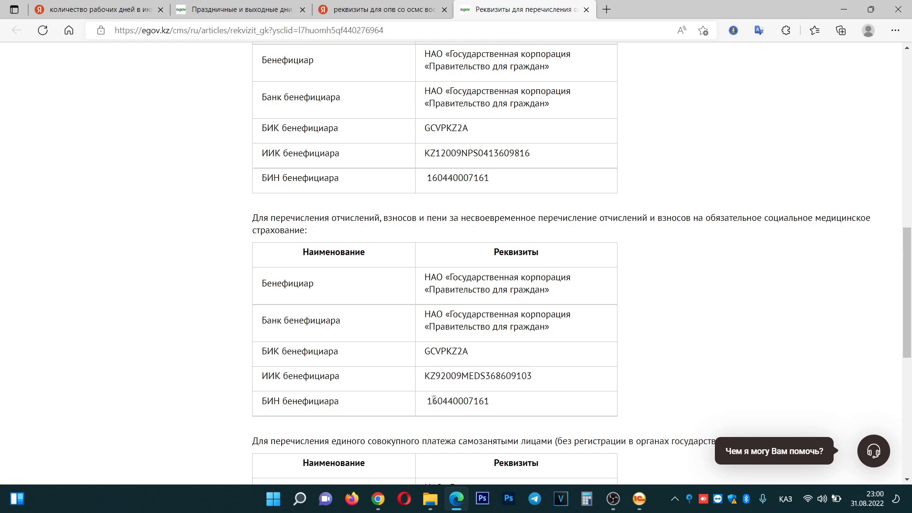
drag(425, 376, 533, 376)
key(ctrl+c)
right_click(472, 382)
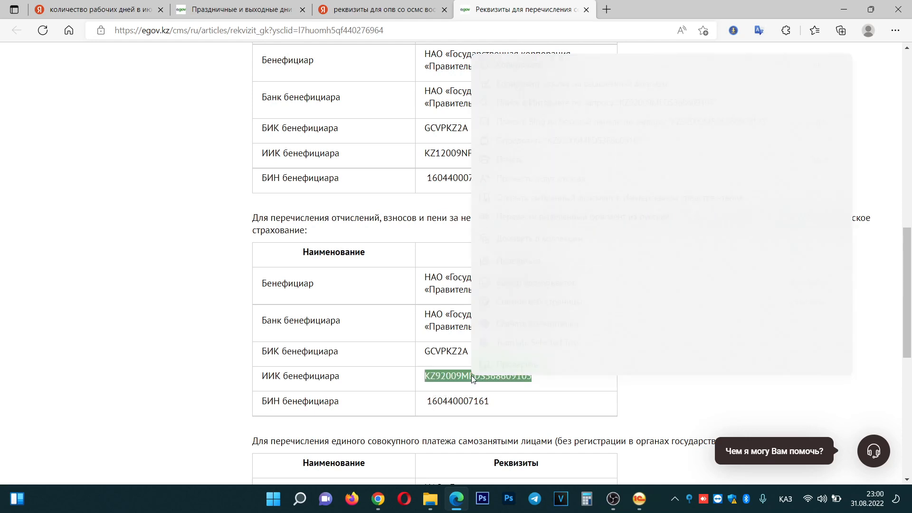
click(539, 66)
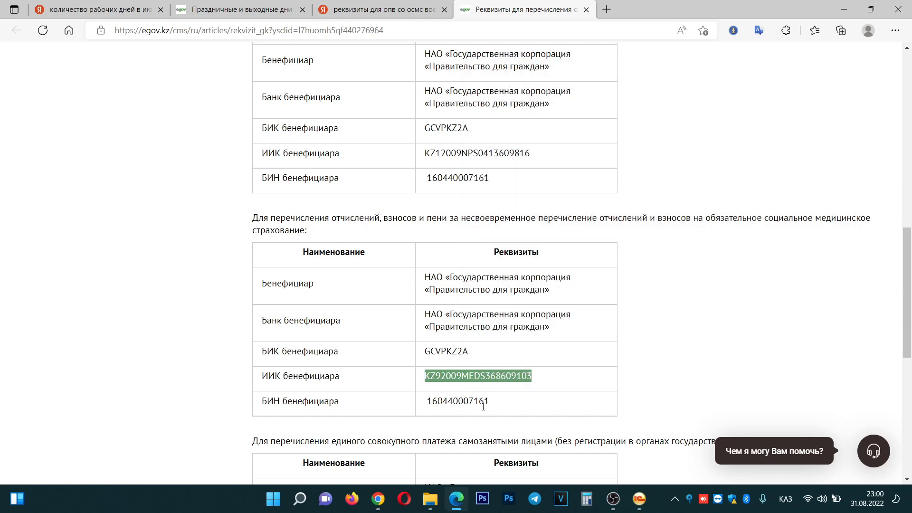
click(837, 14)
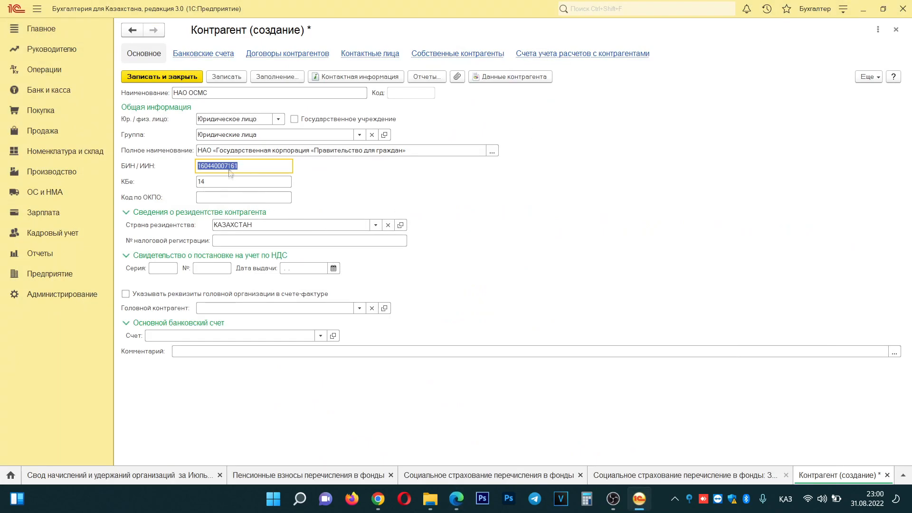
- Save the НАО ОСМС counterparty as code 000000016 and add a new bank account for it
click(202, 53)
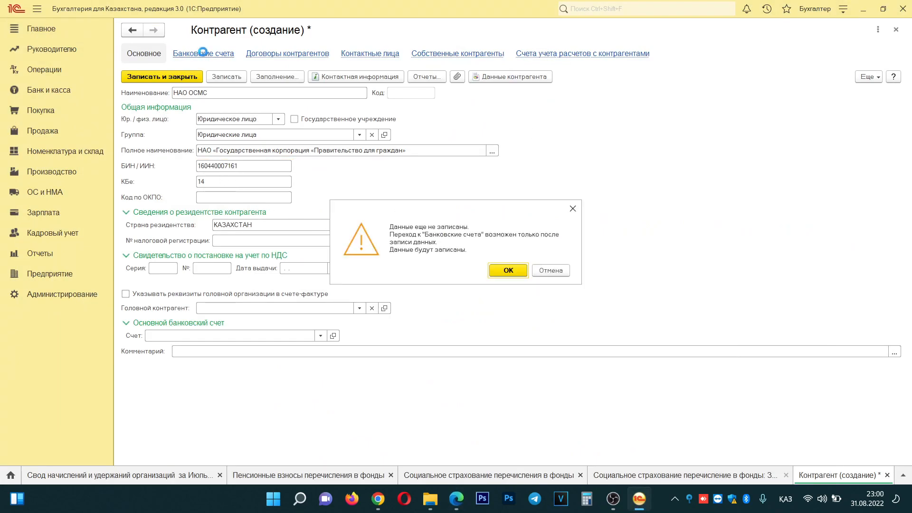
click(513, 270)
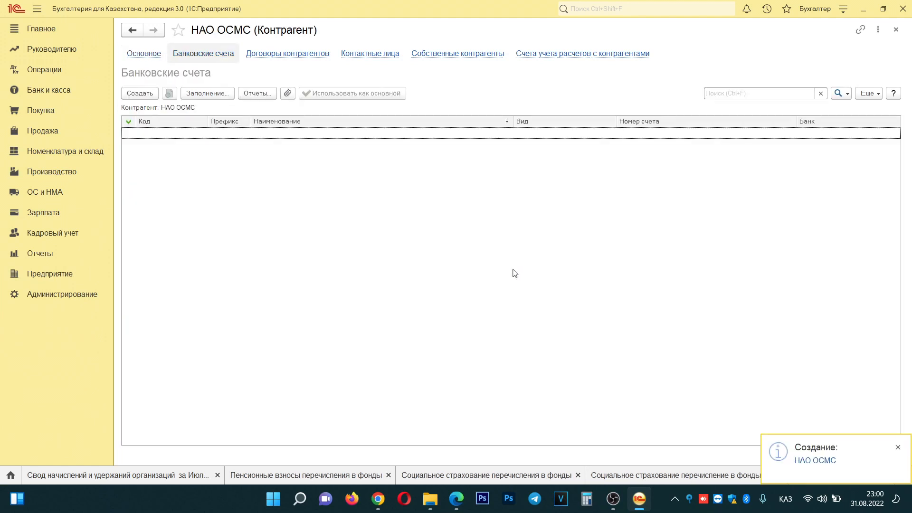
click(149, 56)
click(210, 54)
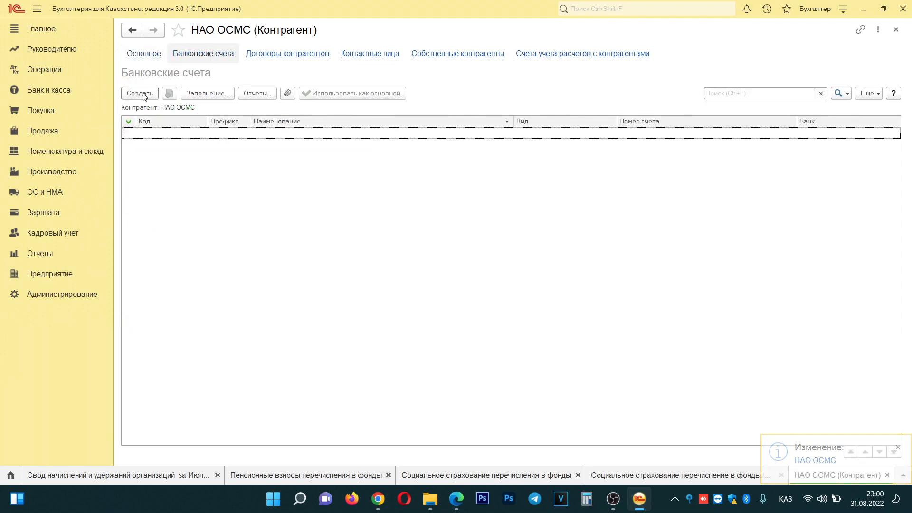
click(143, 94)
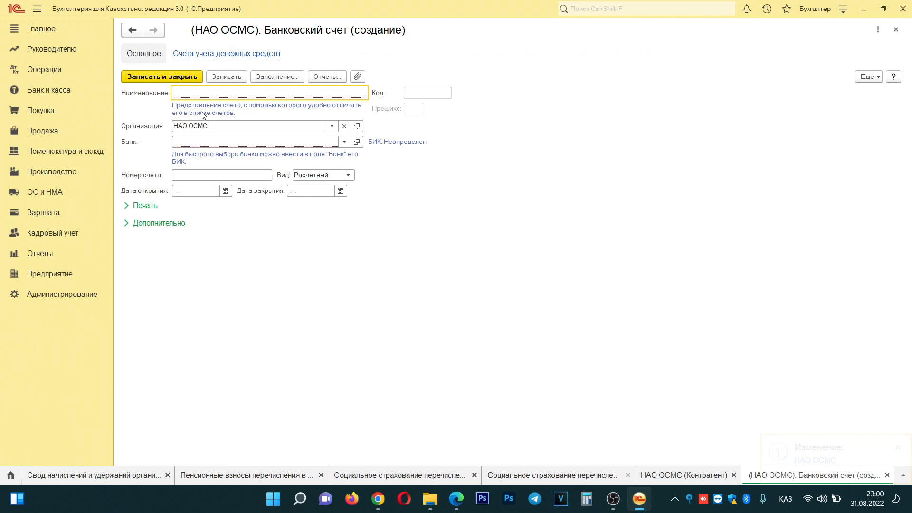
click(235, 141)
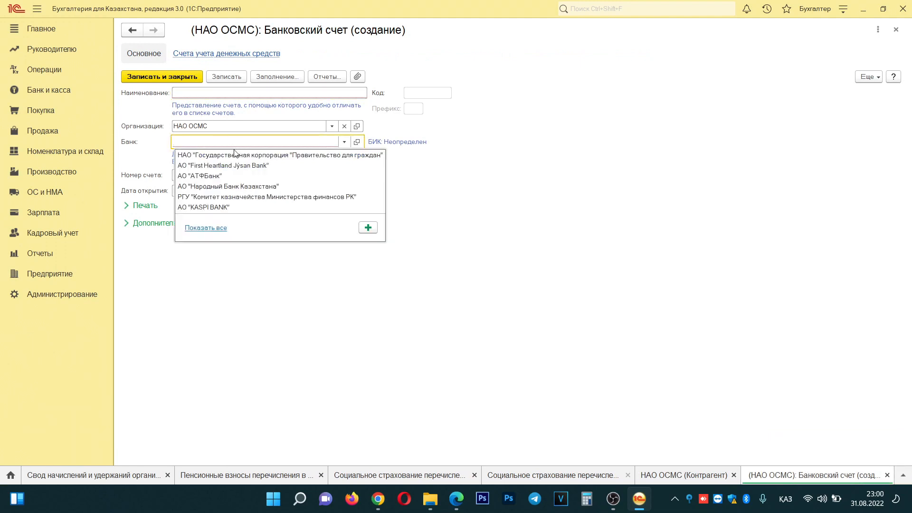
click(268, 156)
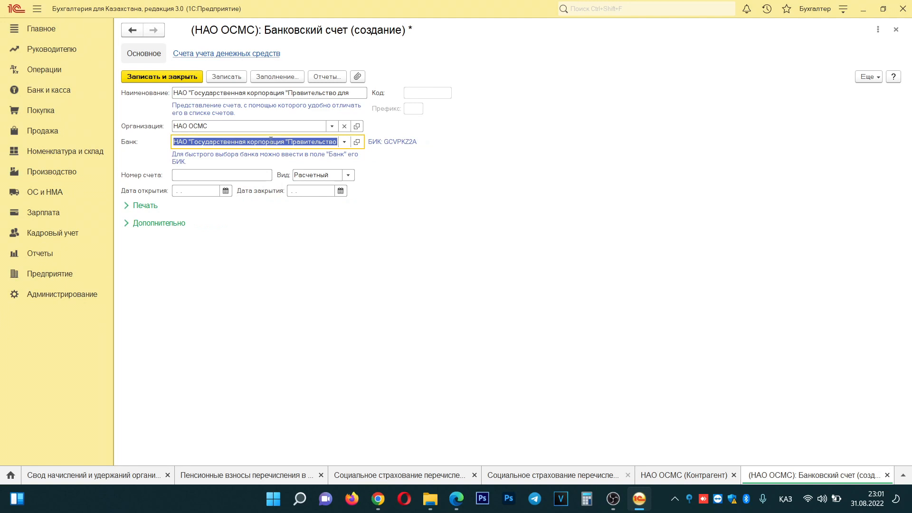
click(202, 180)
key(ctrl+v)
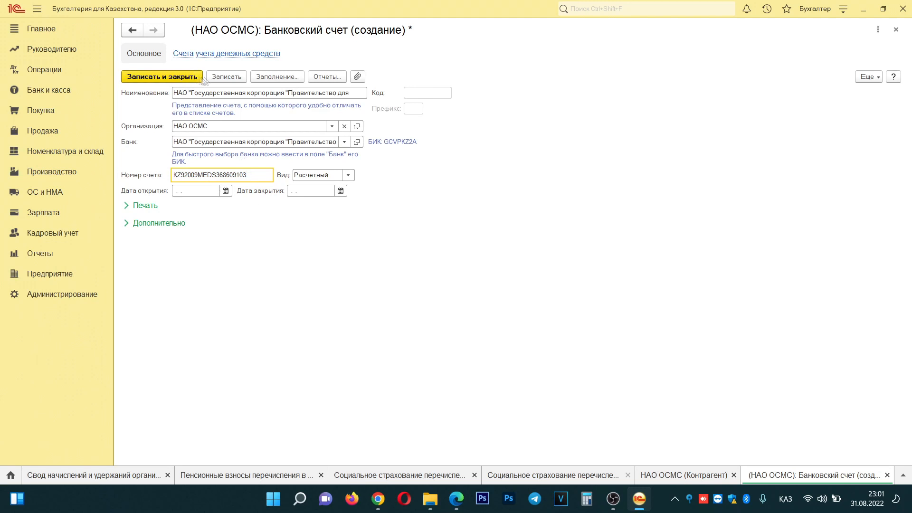
click(226, 77)
click(176, 78)
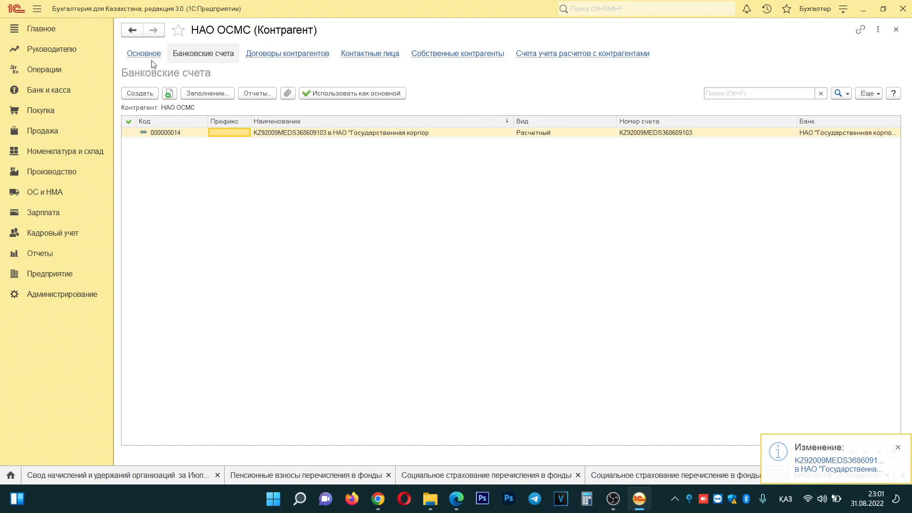
click(145, 55)
click(321, 336)
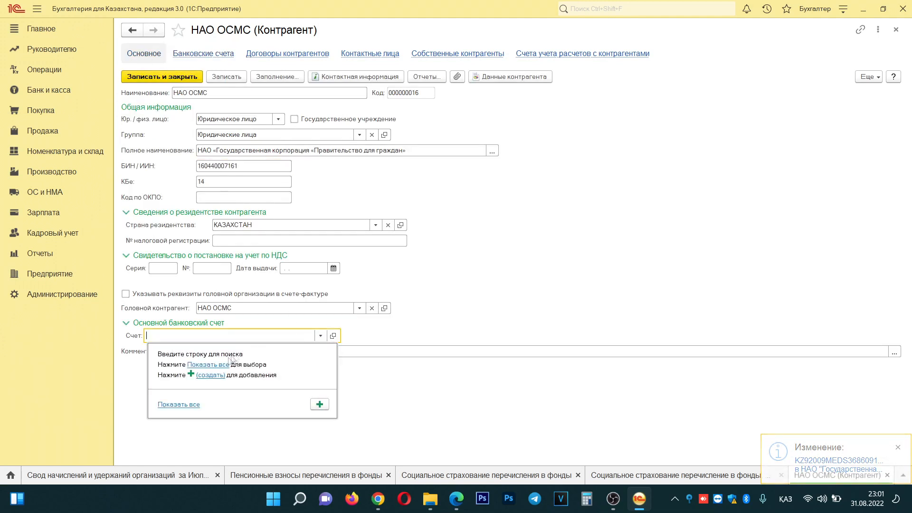
click(190, 407)
double_click(405, 165)
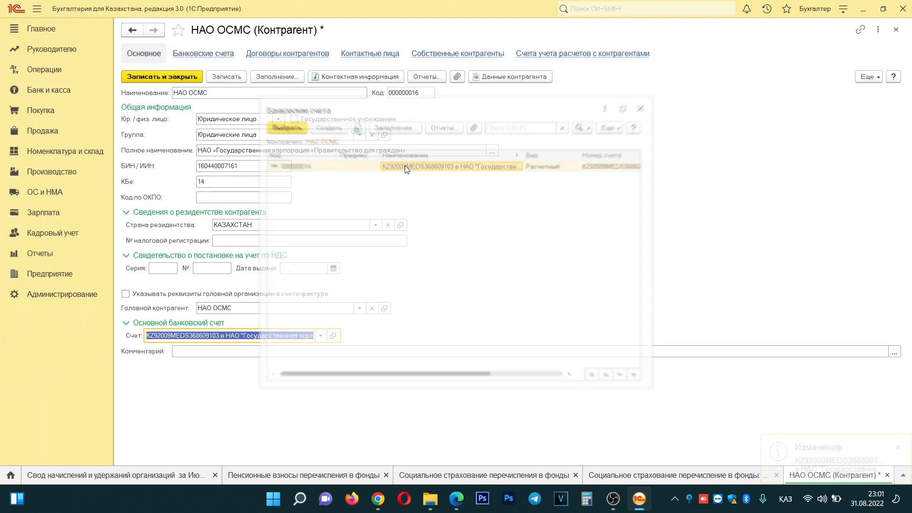
click(220, 78)
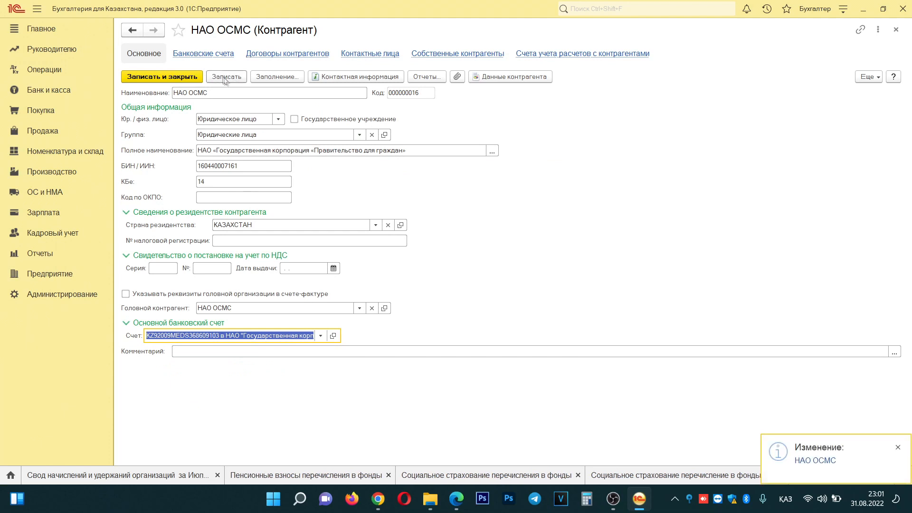
click(167, 78)
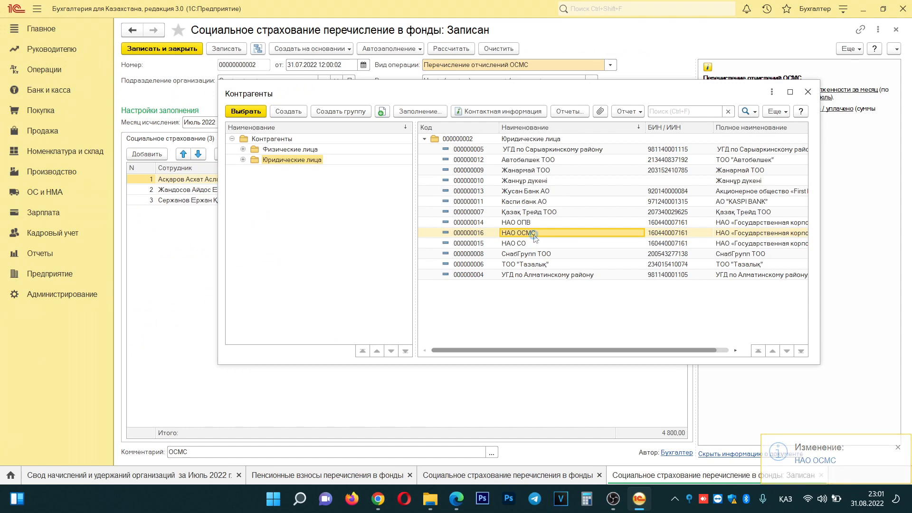
- Set НАО ОСМС as the transfer's fund and save the document
double_click(535, 238)
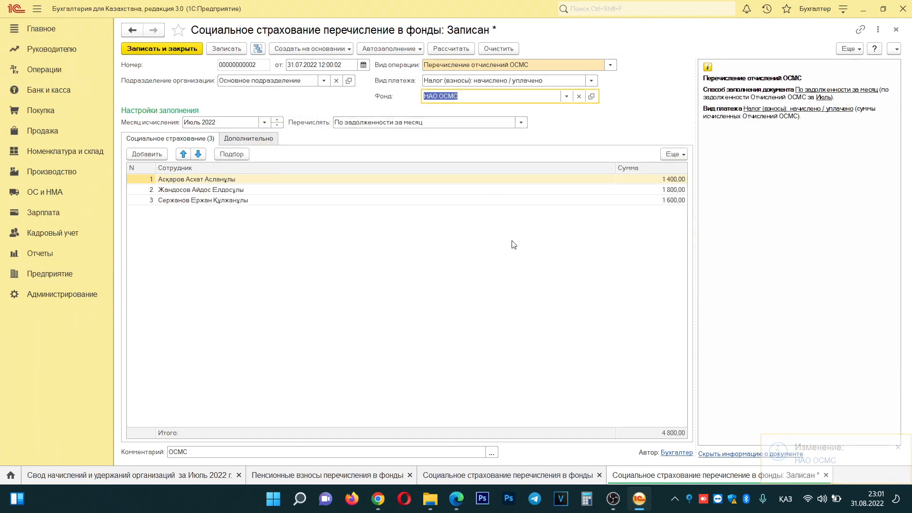
click(230, 50)
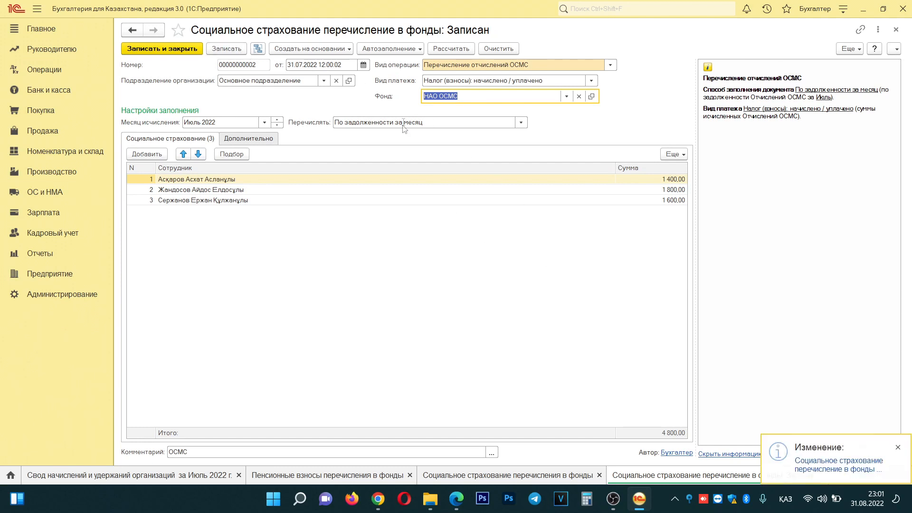
click(327, 50)
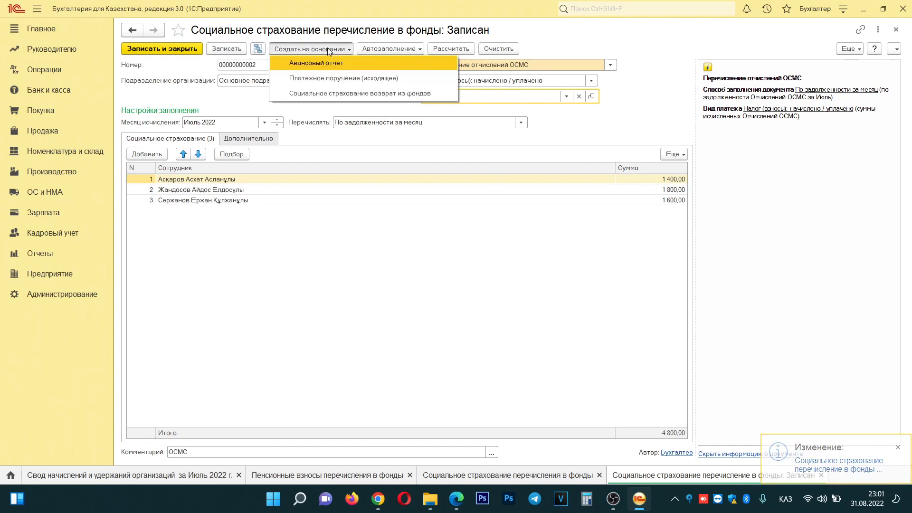
- Create a paid outgoing payment order dated 31.07.2022 with Статья ДДС Расчеты с бюджетом по налогам
click(360, 79)
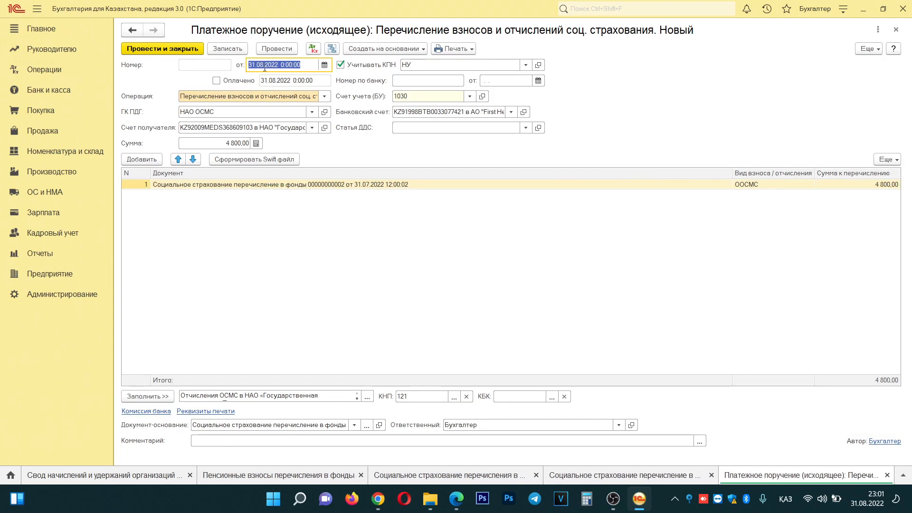
text(3107)
key(Tab)
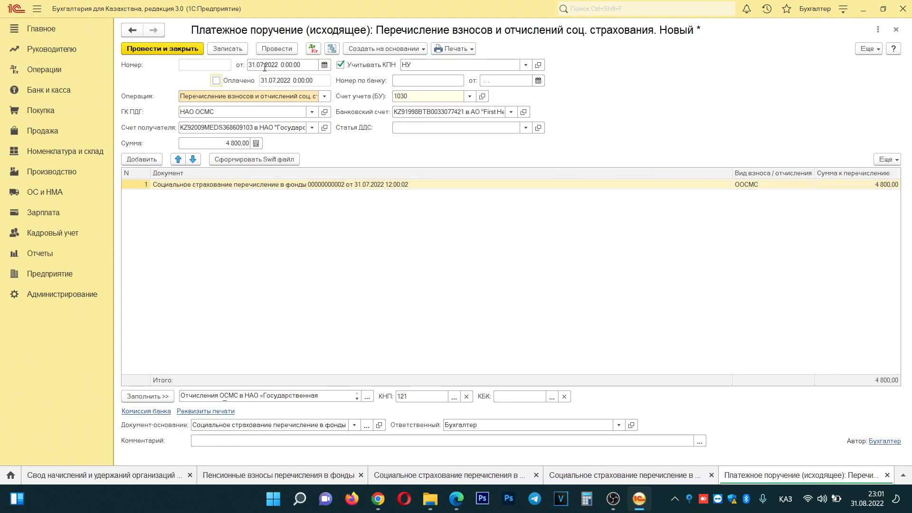
click(242, 81)
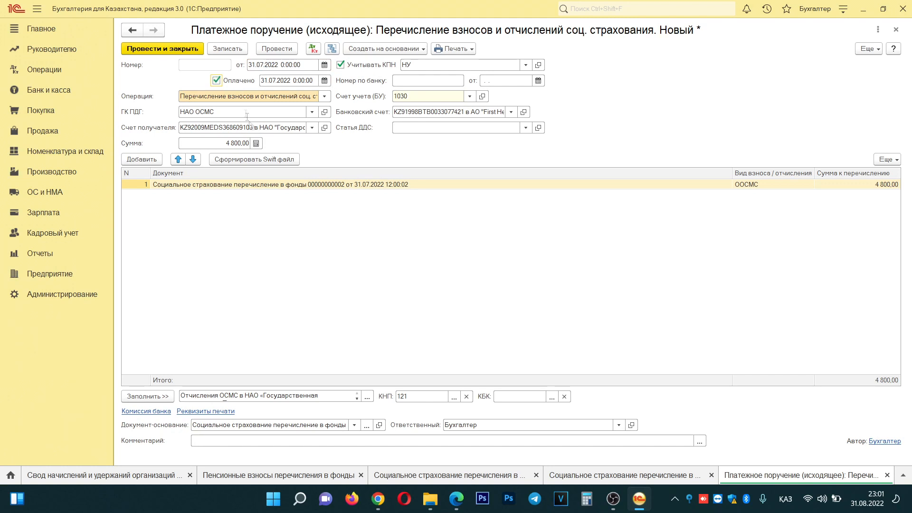
click(430, 126)
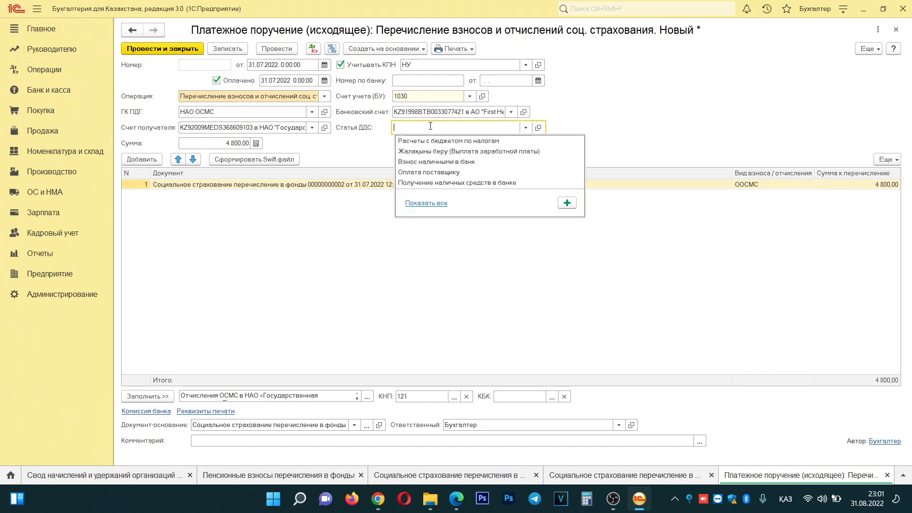
click(452, 142)
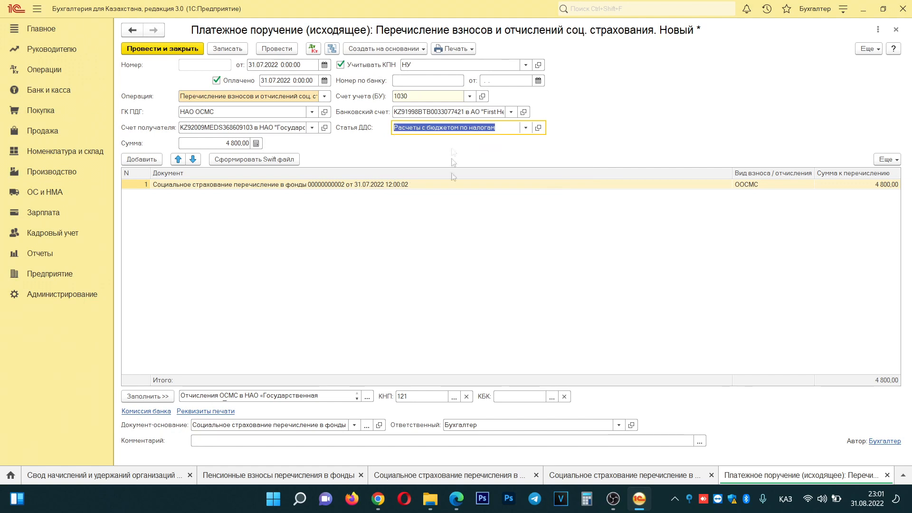
- Comment the payment order 'ОСМС за Июль' and save it
click(275, 441)
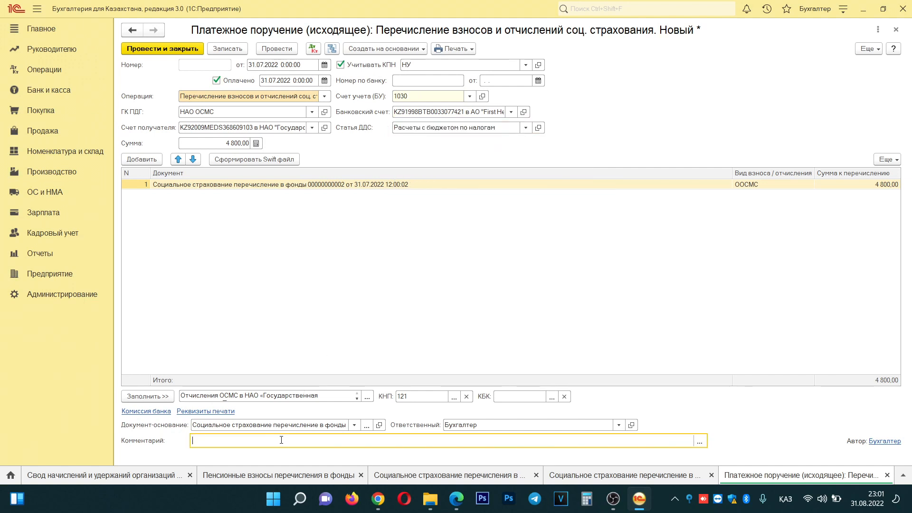
text(ОСМС за Июль)
key(Tab)
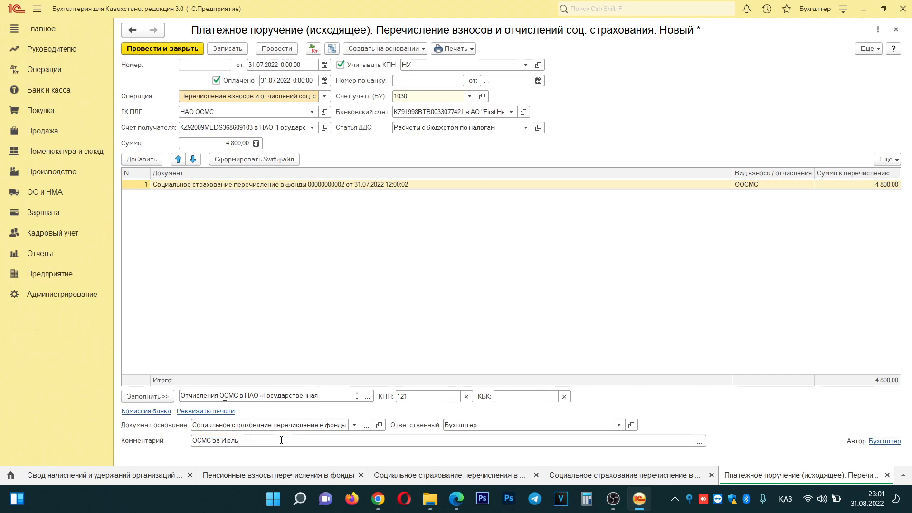
click(228, 50)
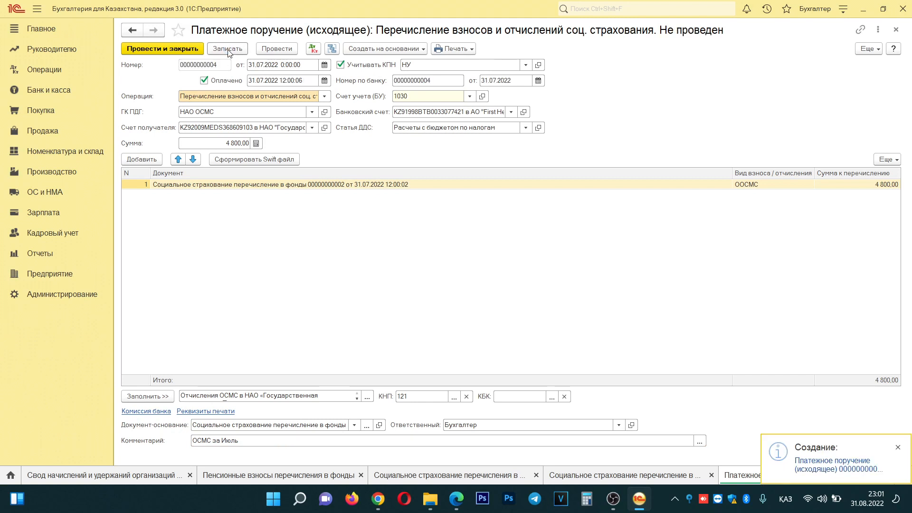
- Browse to Свифт файл\3. ОСМС and delete the old 30-08-22.1 and 31-08-22.1 folders
click(267, 161)
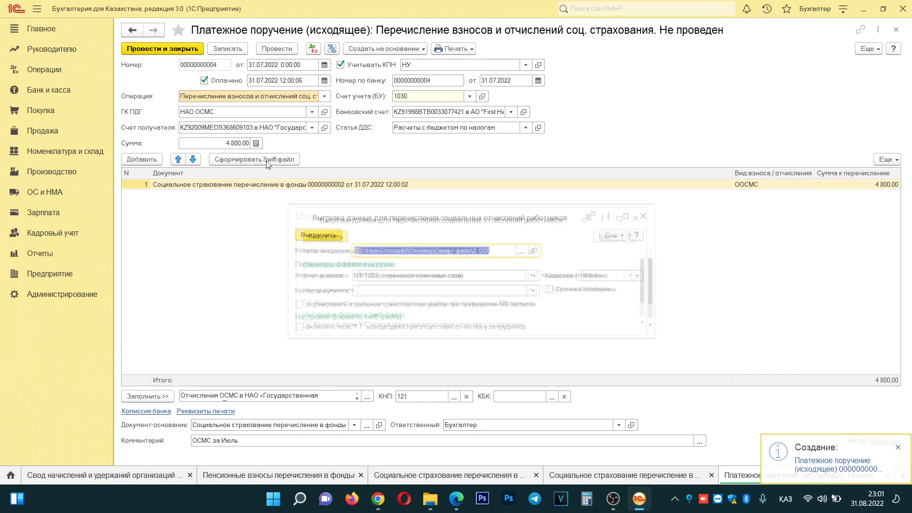
click(525, 252)
click(405, 155)
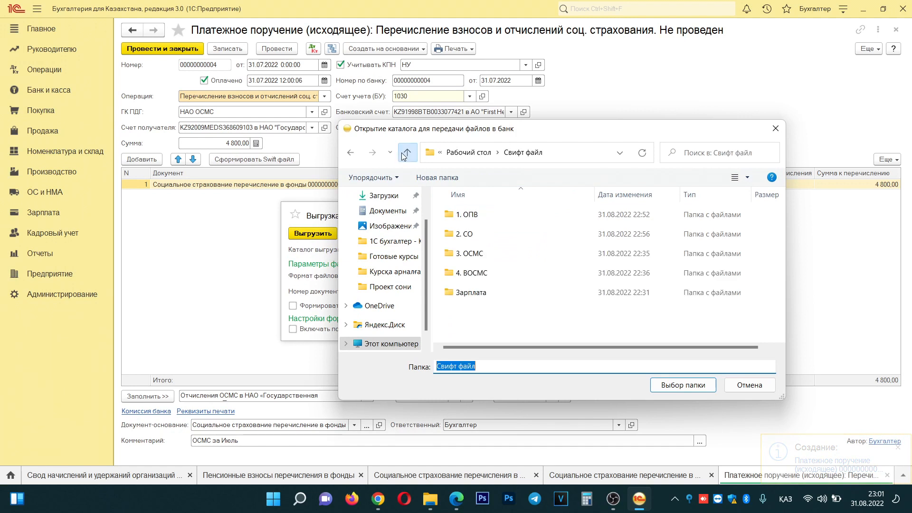
double_click(481, 255)
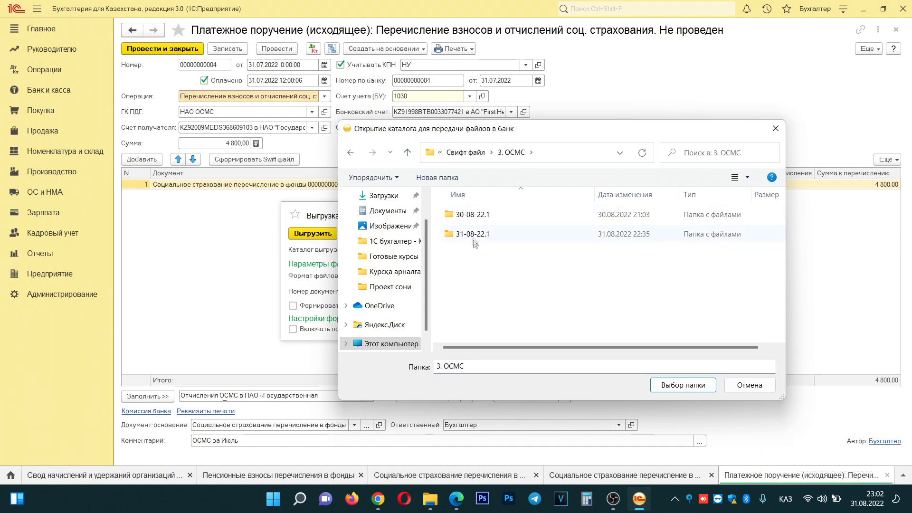
click(467, 215)
key(Delete)
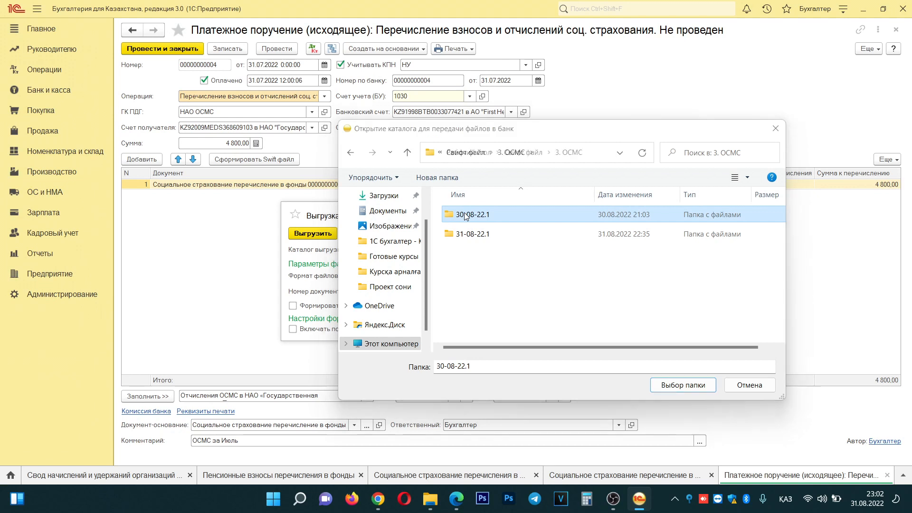
click(482, 216)
key(Delete)
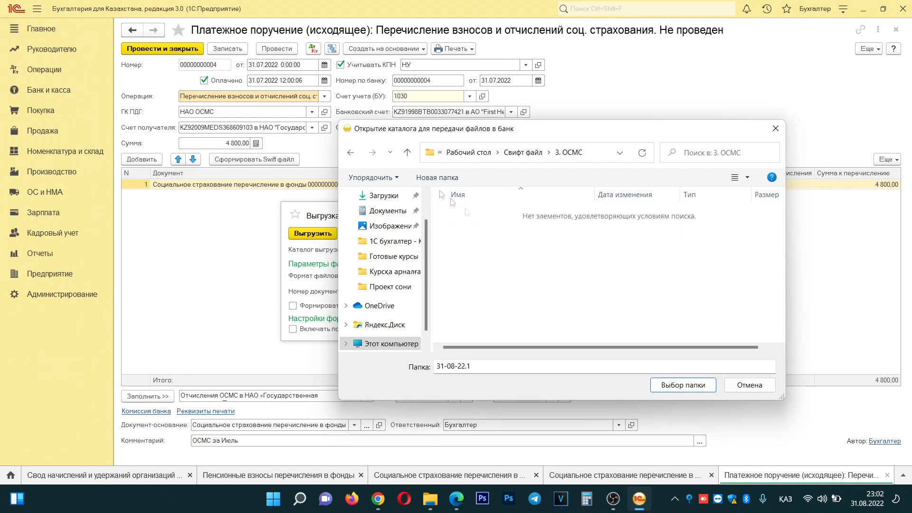
- Export the MT-102 Swift file into the 3. ОСМС folder and close the export window
click(408, 152)
double_click(483, 253)
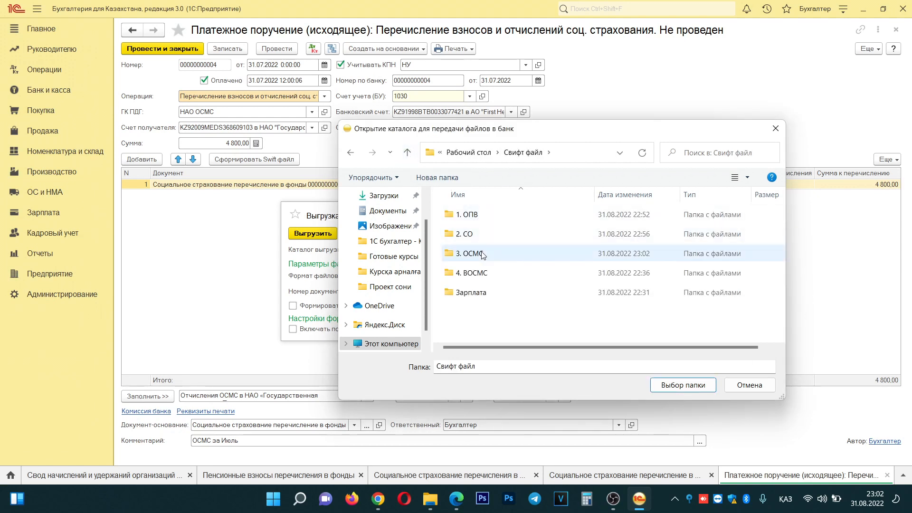
click(679, 386)
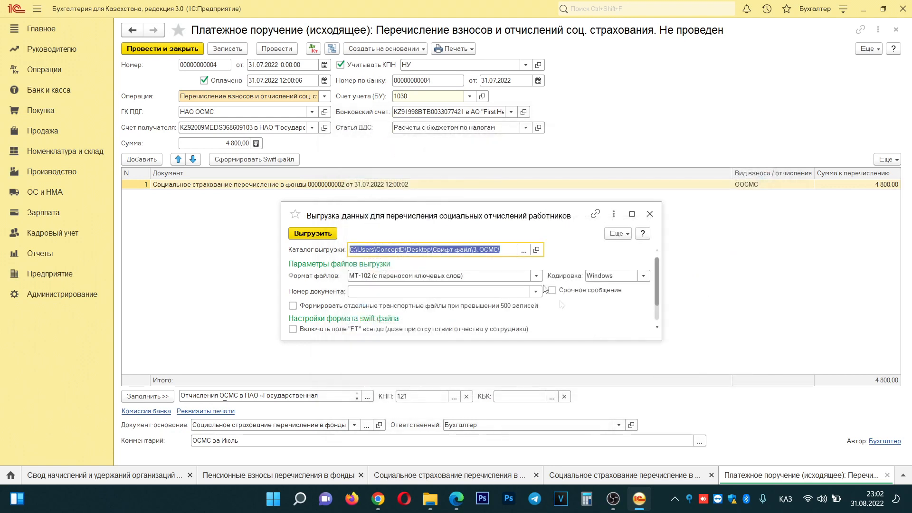
click(310, 234)
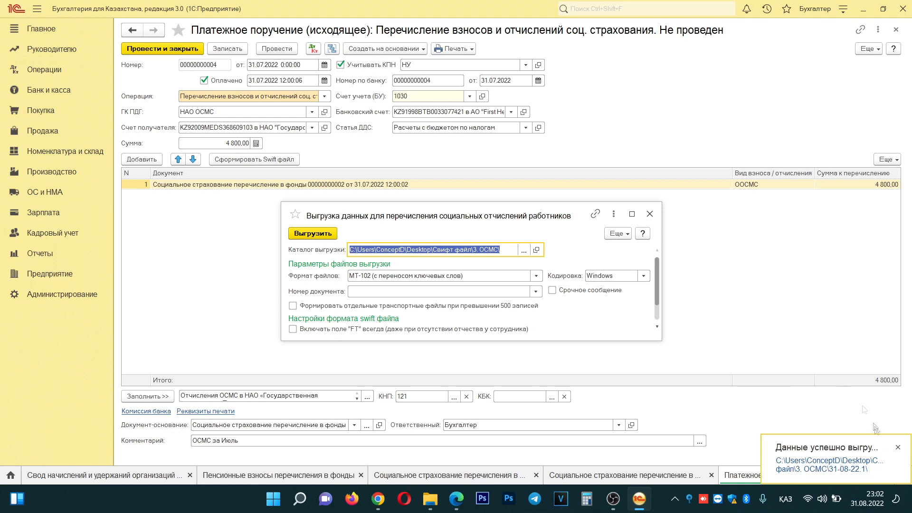
click(649, 214)
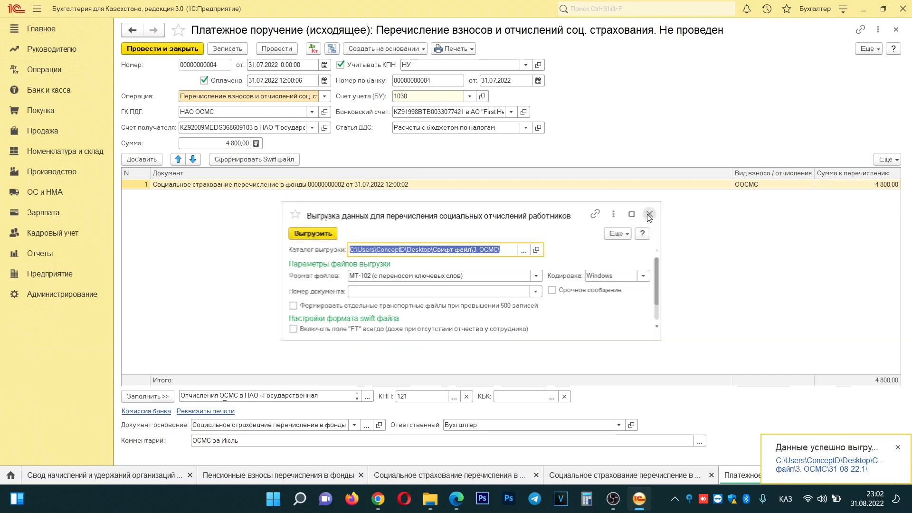
- Post the ОСМС payment order, save its transfer, and view the new 4 800,00 НАО ОСМС entry
click(169, 52)
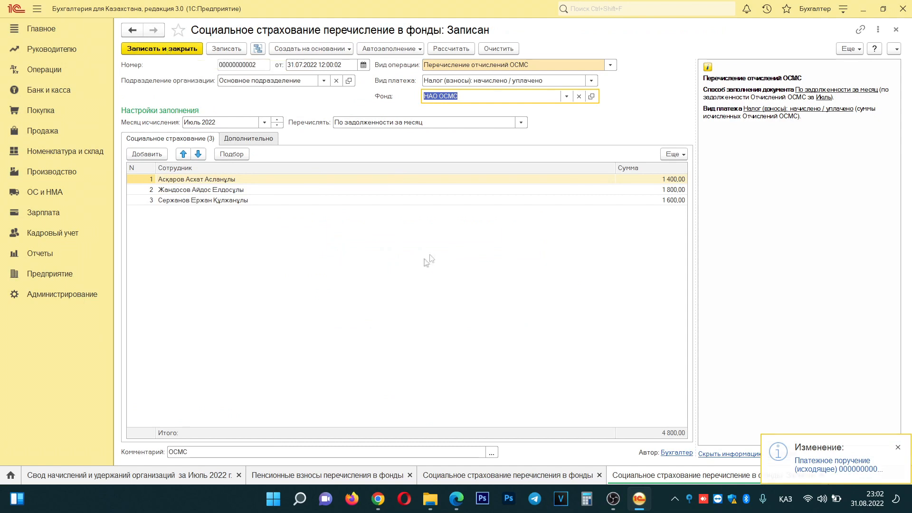
click(175, 53)
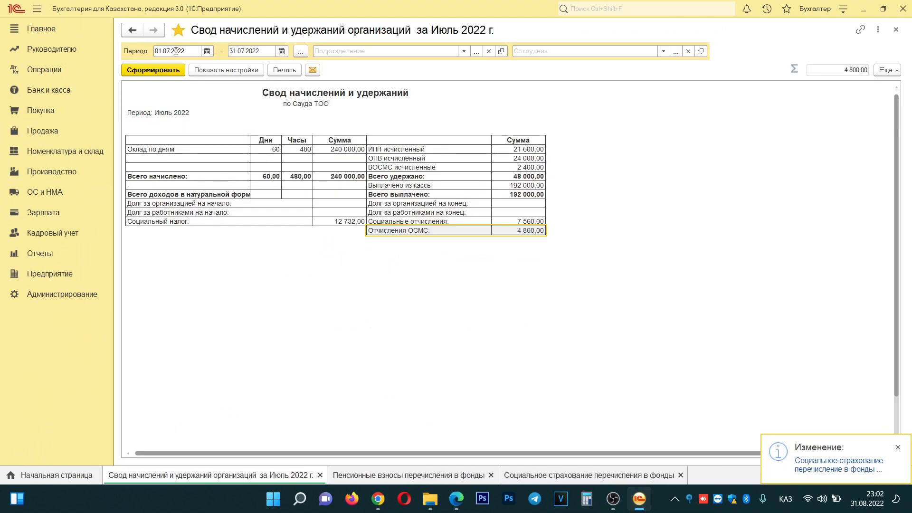
click(565, 476)
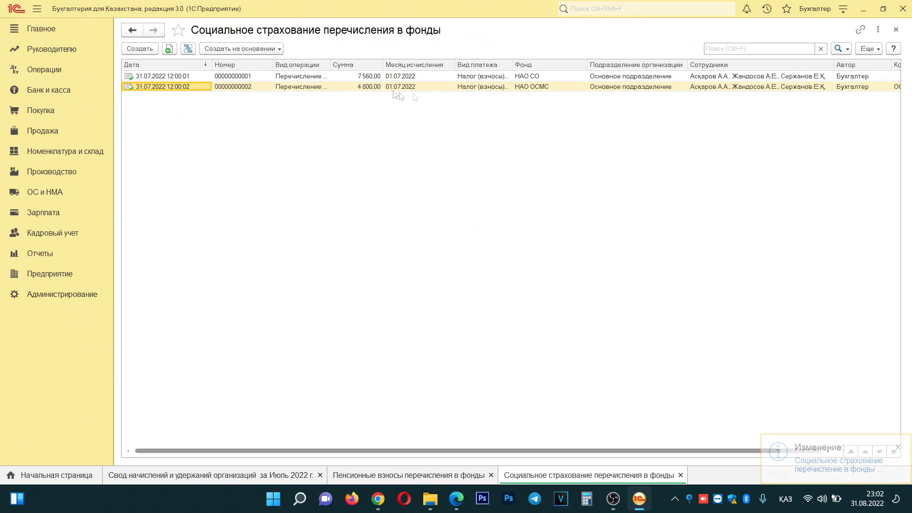
drag(511, 451, 428, 456)
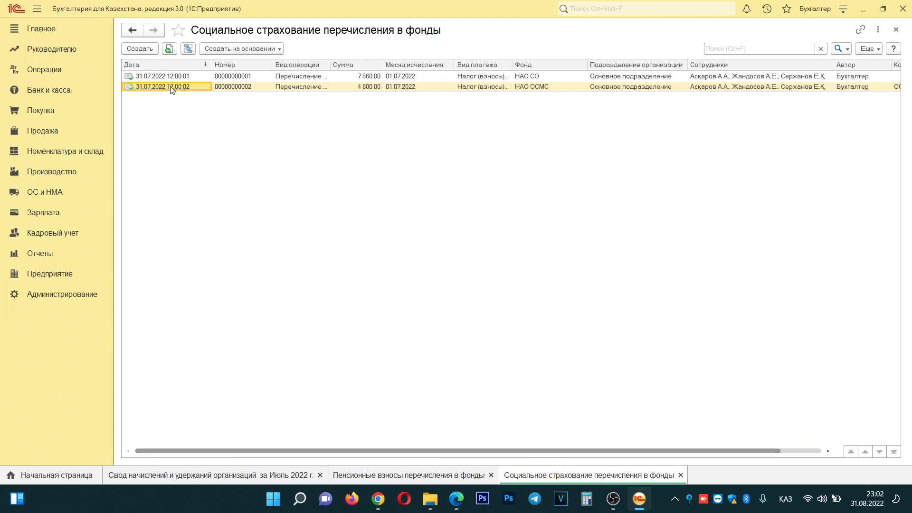
- Copy the transfer as a 31.07.2022 Перечисление взносов ОСМС document, autofilled by July 2022 debt
key(F9)
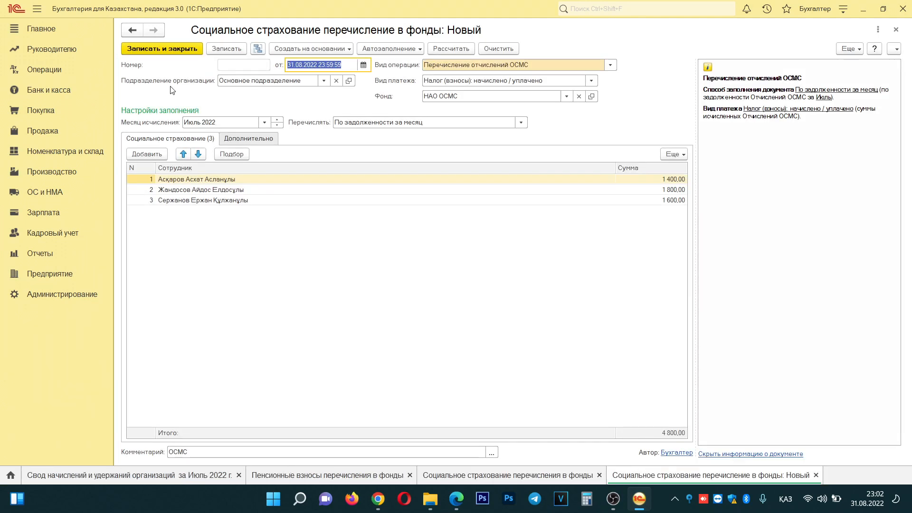
text(31072022)
key(Tab)
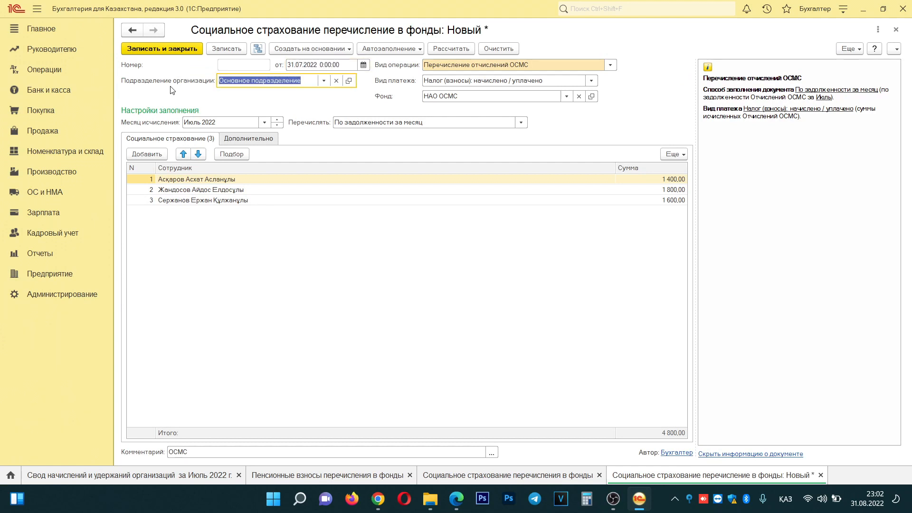
click(610, 64)
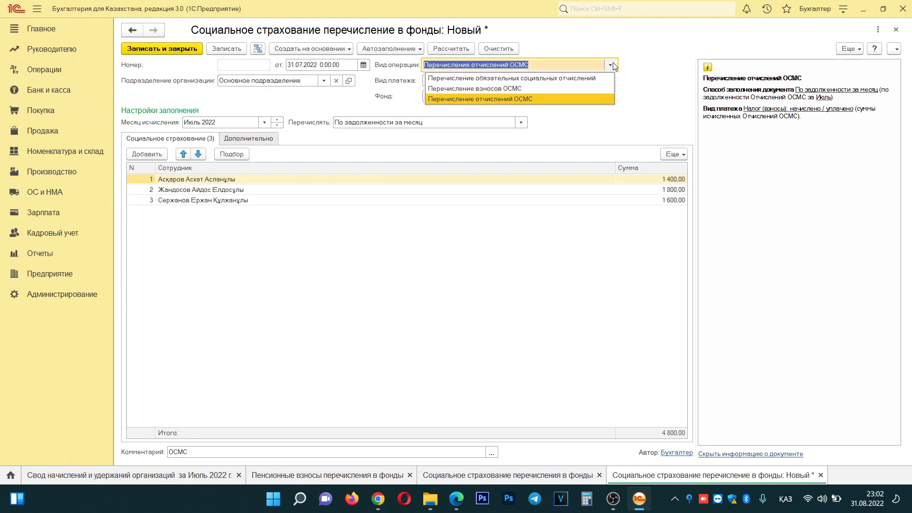
click(490, 89)
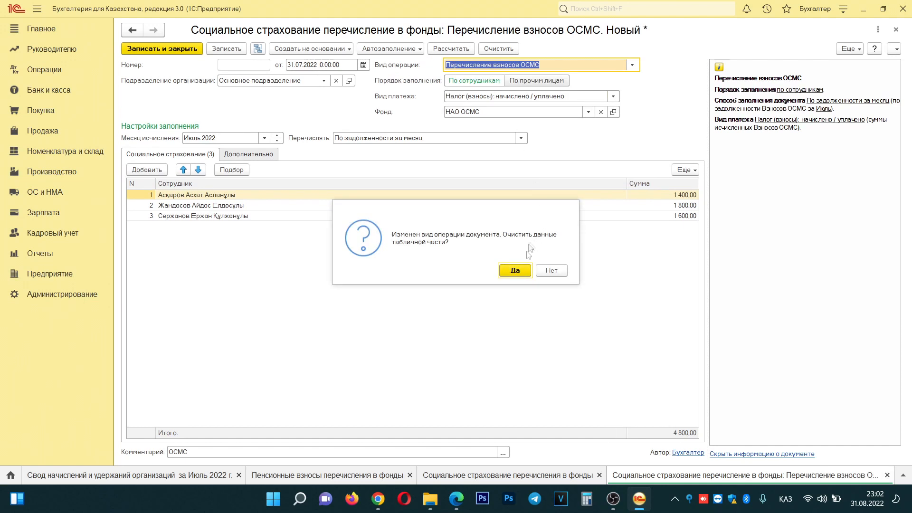
click(517, 269)
click(389, 49)
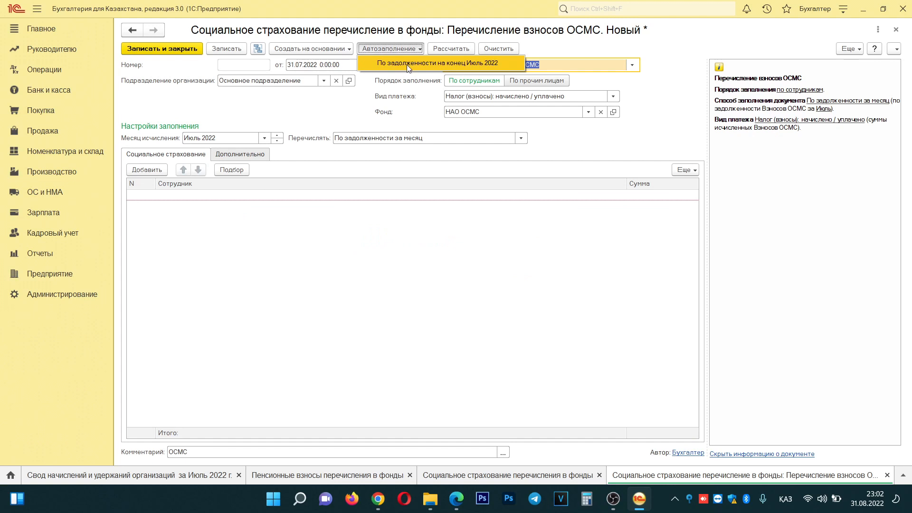
click(407, 65)
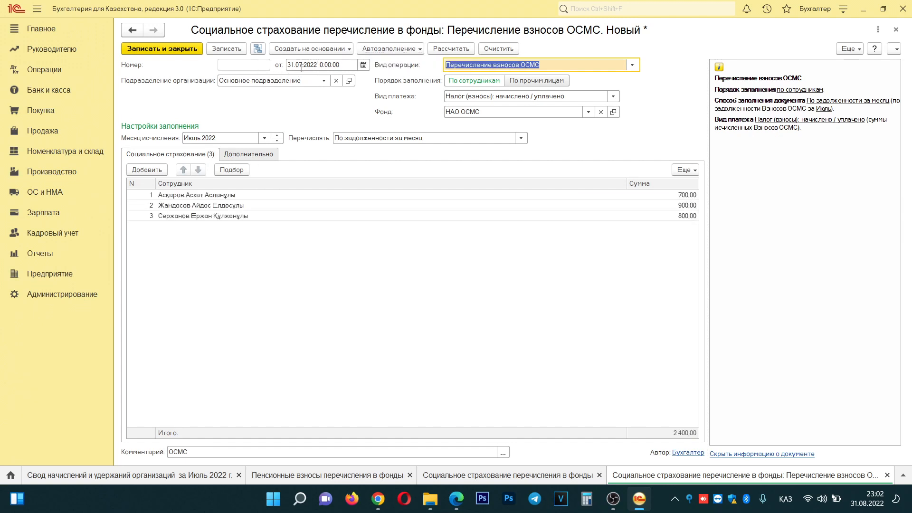
- Create and save counterparty НАО ВОСМС as a copy of НАО ОСМС
click(589, 112)
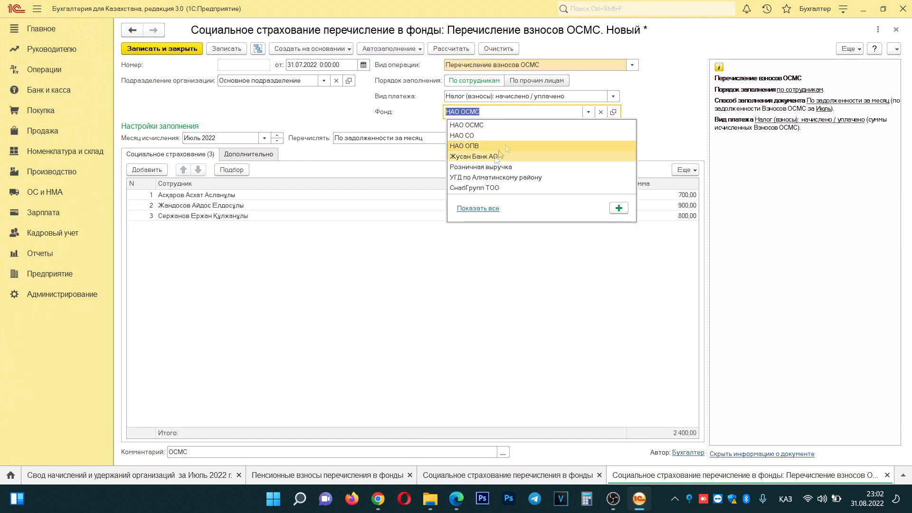
click(487, 208)
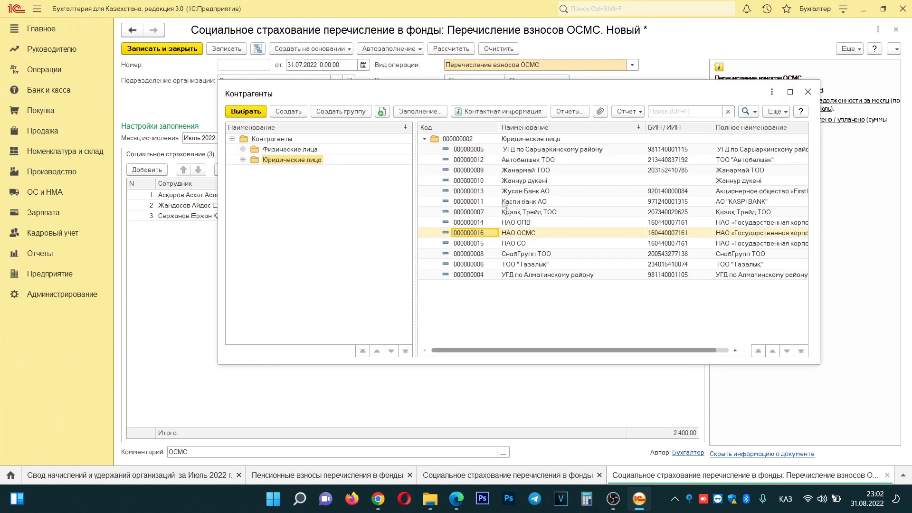
click(529, 234)
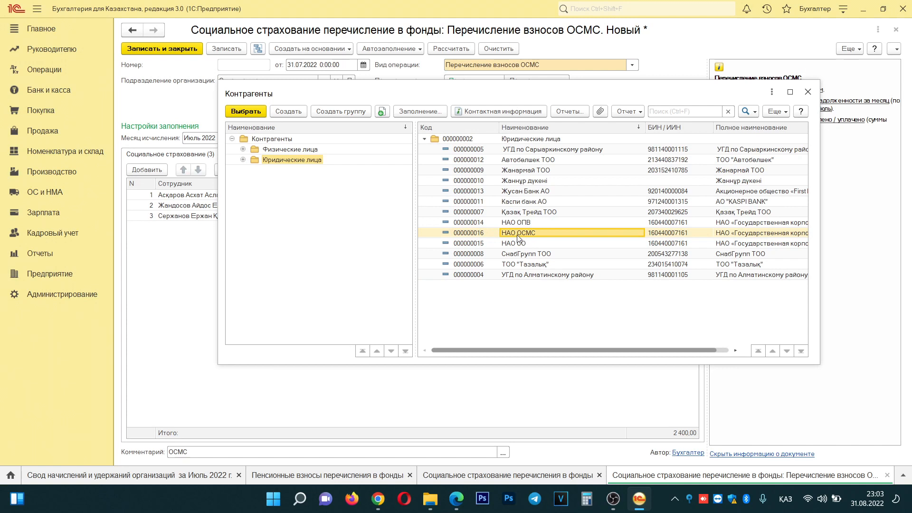
key(F9)
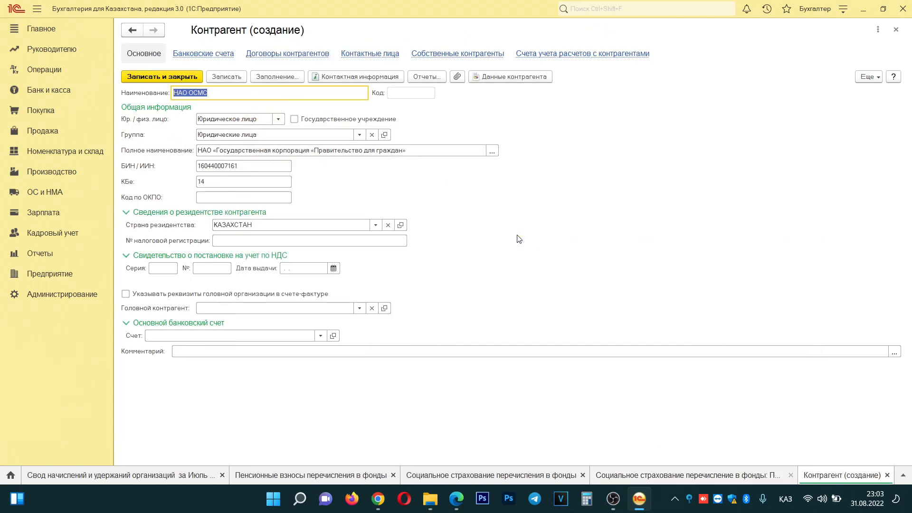
click(190, 93)
click(229, 77)
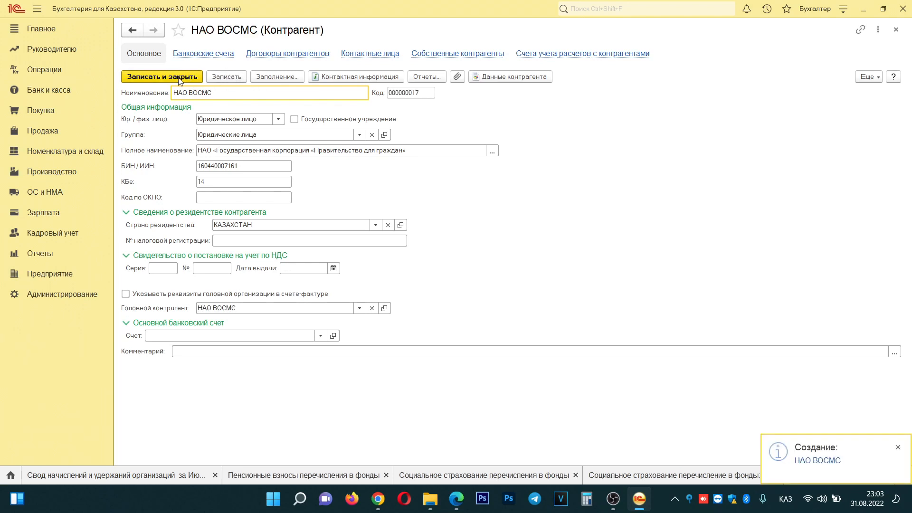
- Copy the ВОСМС beneficiary IIK from egov.kz for a new НАО ВОСМС bank account
click(206, 56)
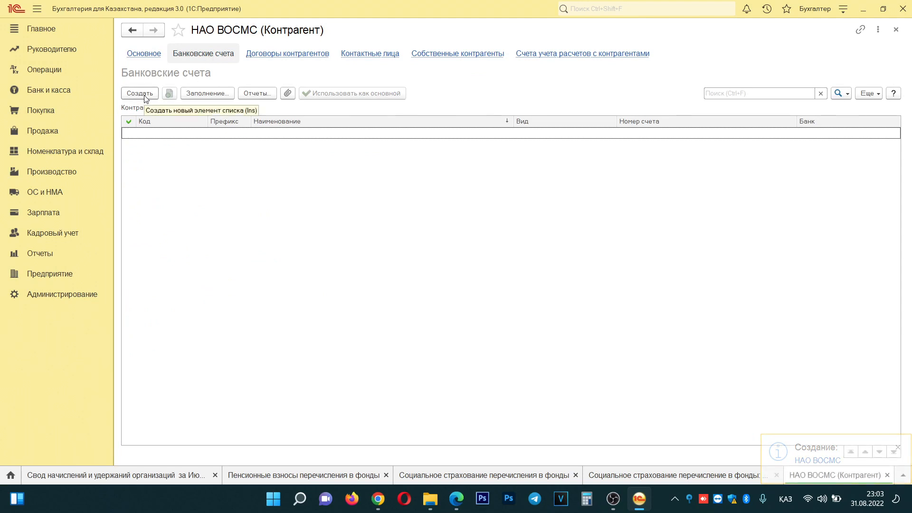
click(456, 499)
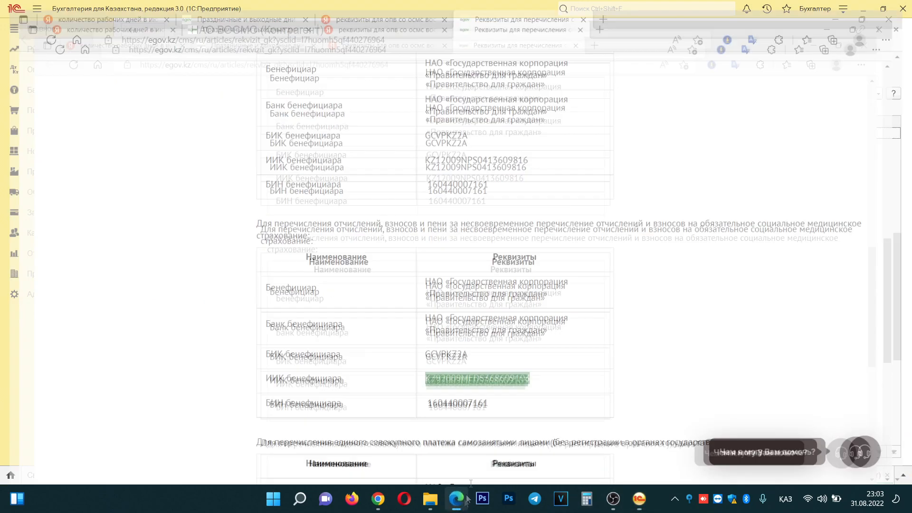
right_click(442, 376)
click(505, 65)
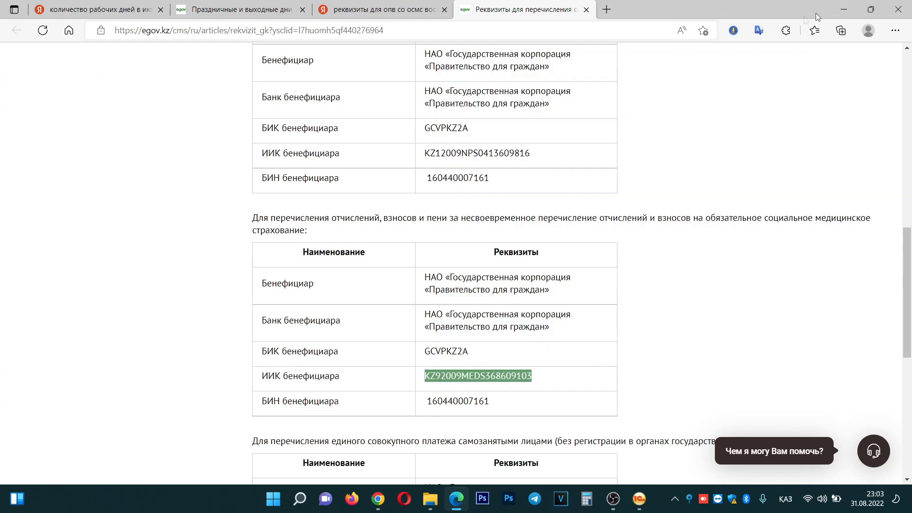
click(843, 14)
click(140, 94)
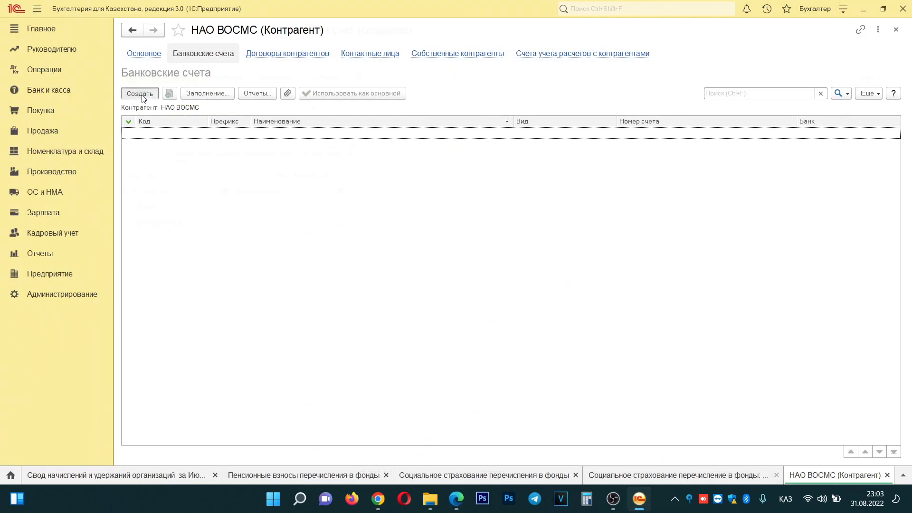
- Save a bank account at the GCVPKZ2A state corporation bank with the pasted IIK
click(220, 142)
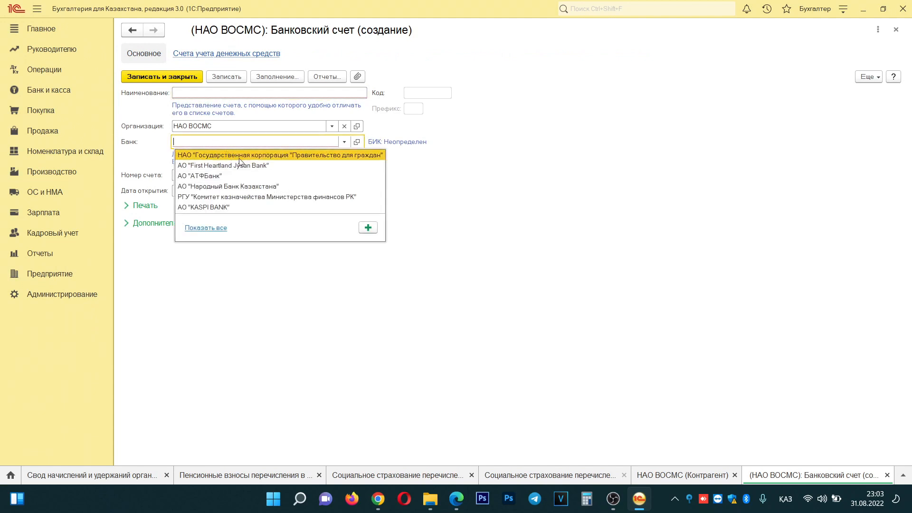
click(240, 160)
click(183, 174)
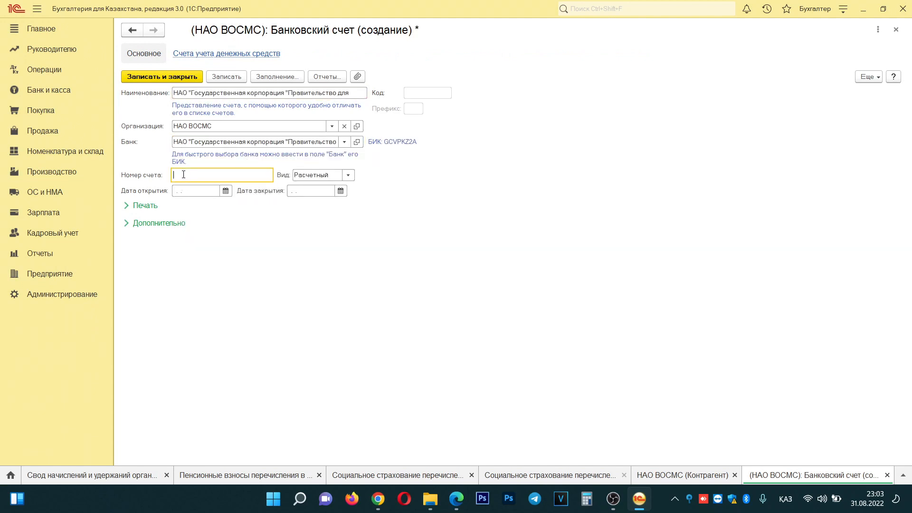
click(227, 77)
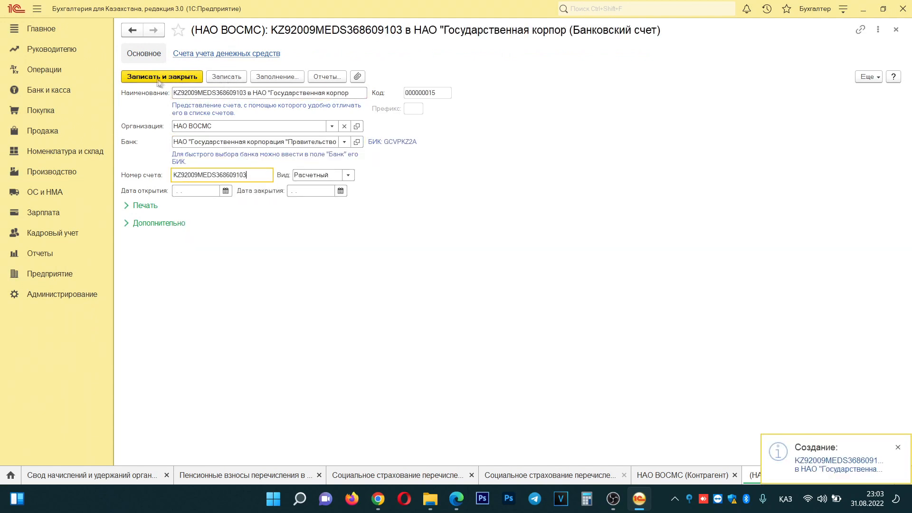
click(156, 79)
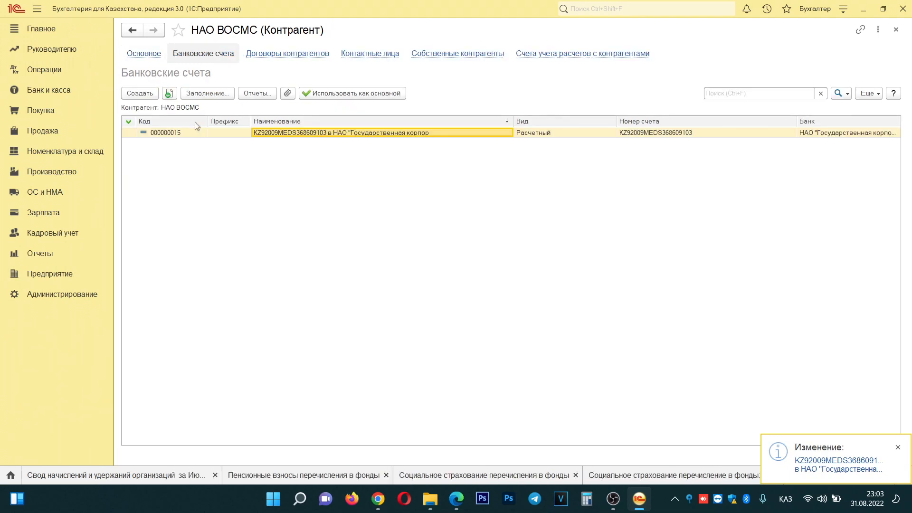
- Make the new account НАО ВОСМС's main account and save the counterparty
click(143, 55)
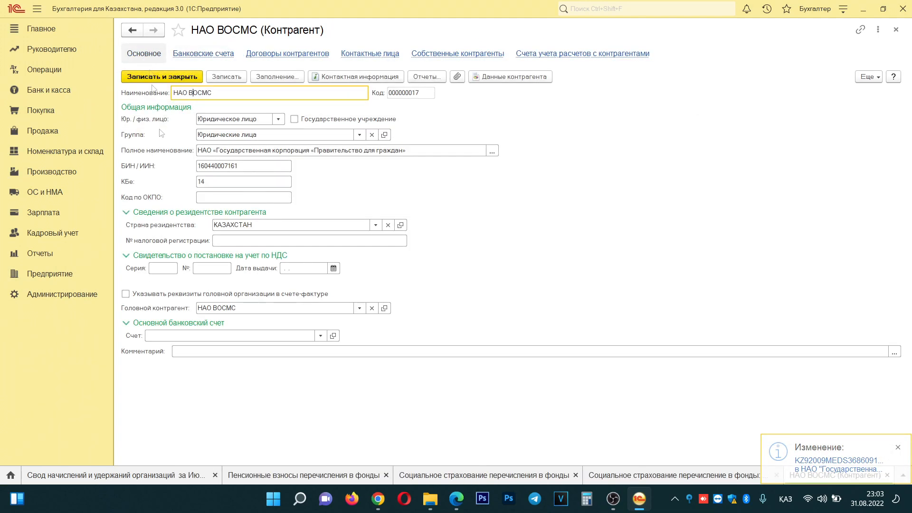
click(156, 337)
click(320, 339)
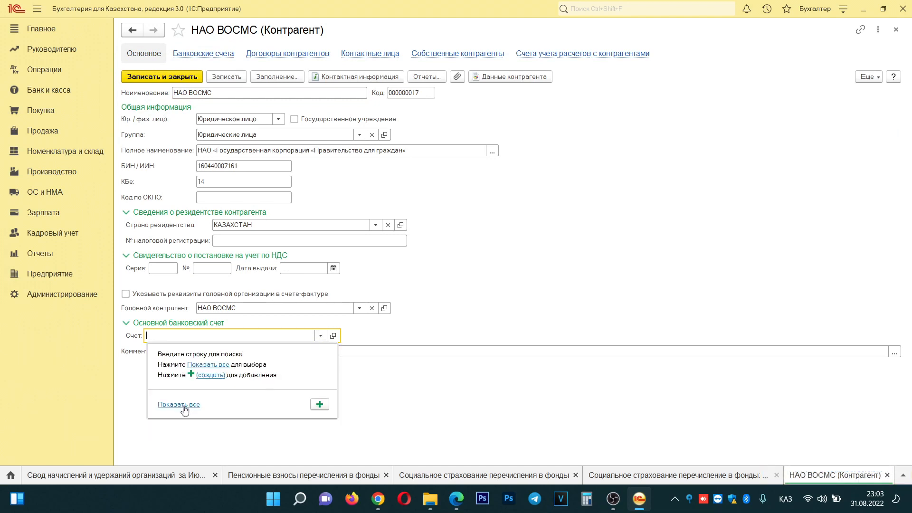
click(181, 404)
double_click(300, 166)
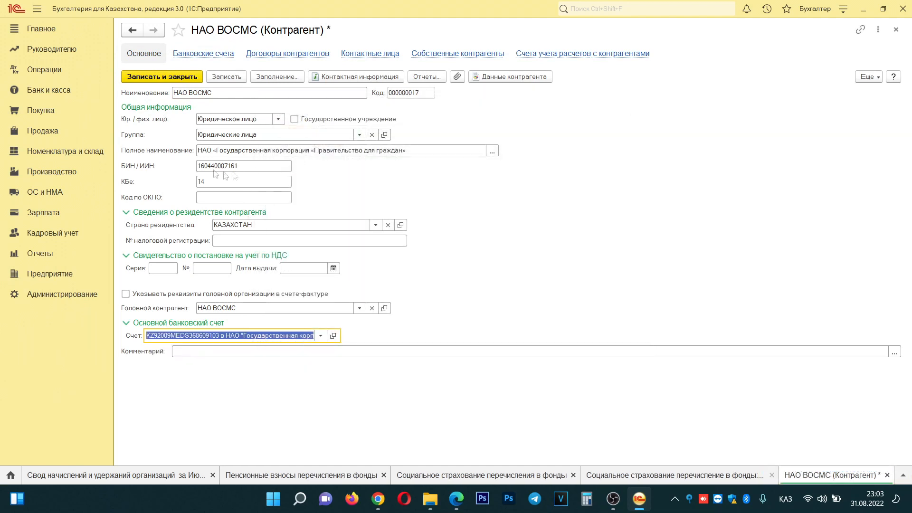
click(226, 77)
click(159, 78)
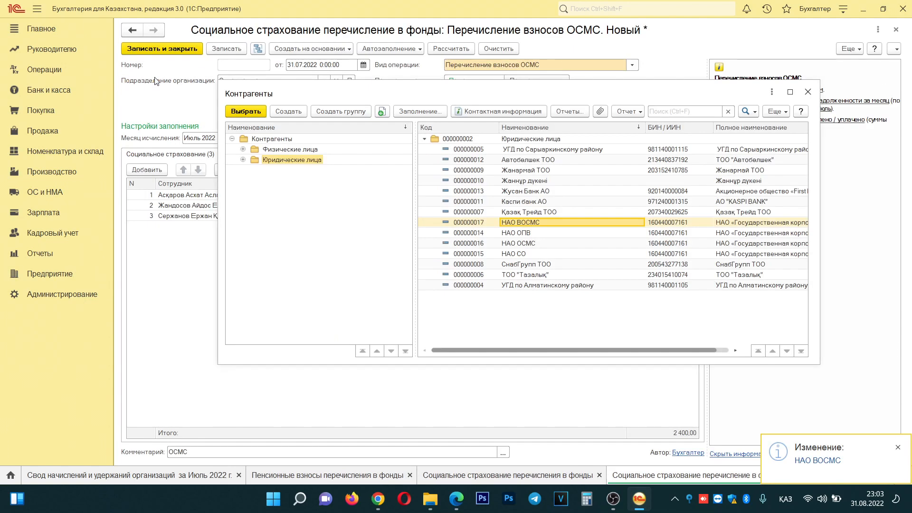
- Set fund НАО ВОСМС, verify the 2 400,00 total in Свод начислений, and save the transfer
double_click(536, 224)
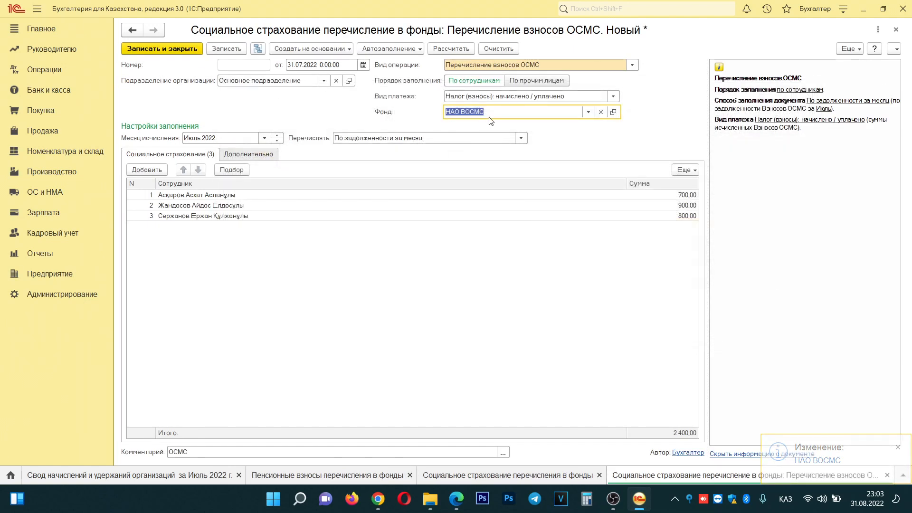
key(Tab)
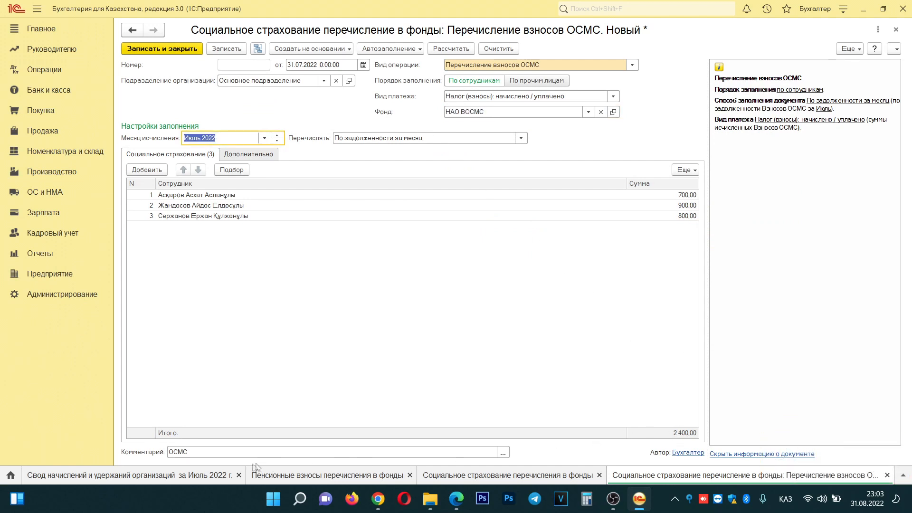
click(153, 476)
click(520, 166)
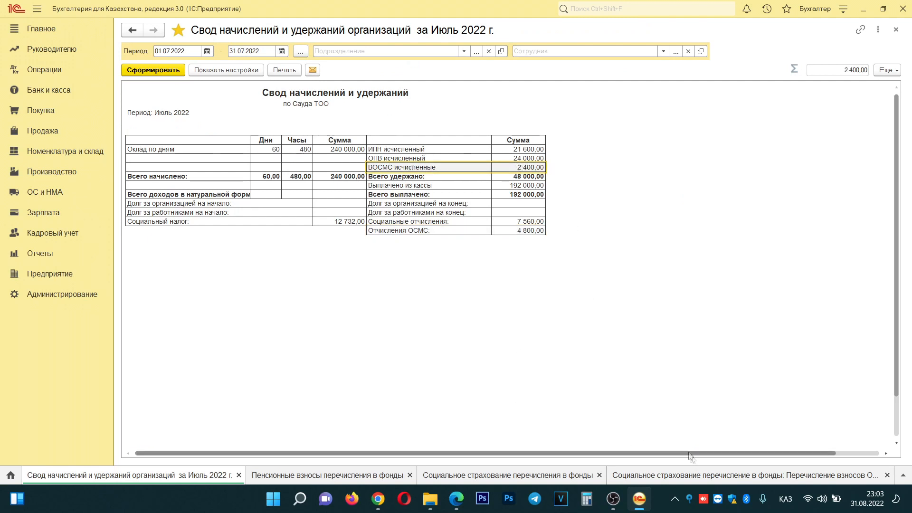
click(700, 476)
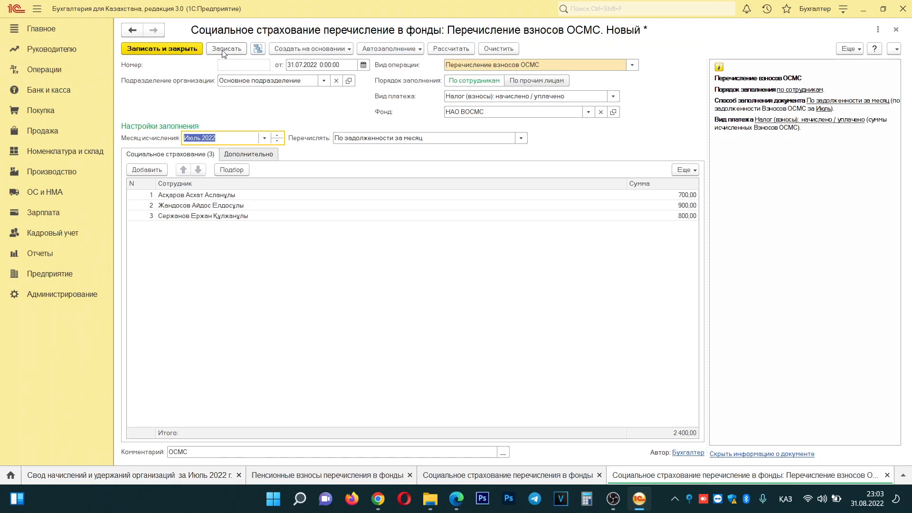
click(222, 49)
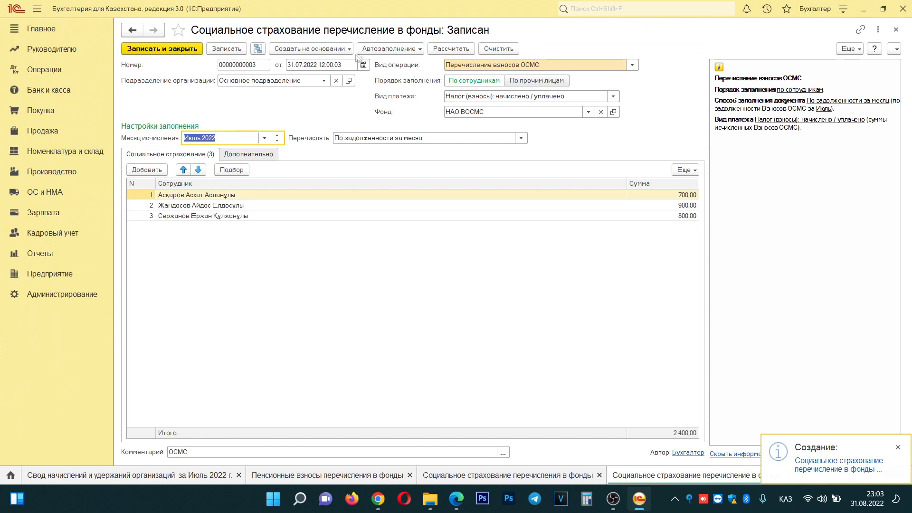
click(331, 51)
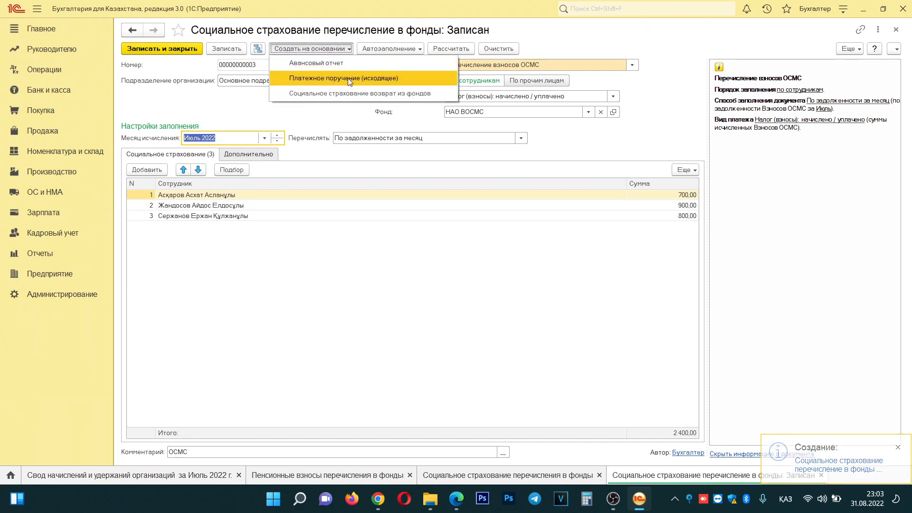
- Create a paid outgoing payment order dated 31.07.2022 with item Расчеты с бюджетом по налогам
click(348, 78)
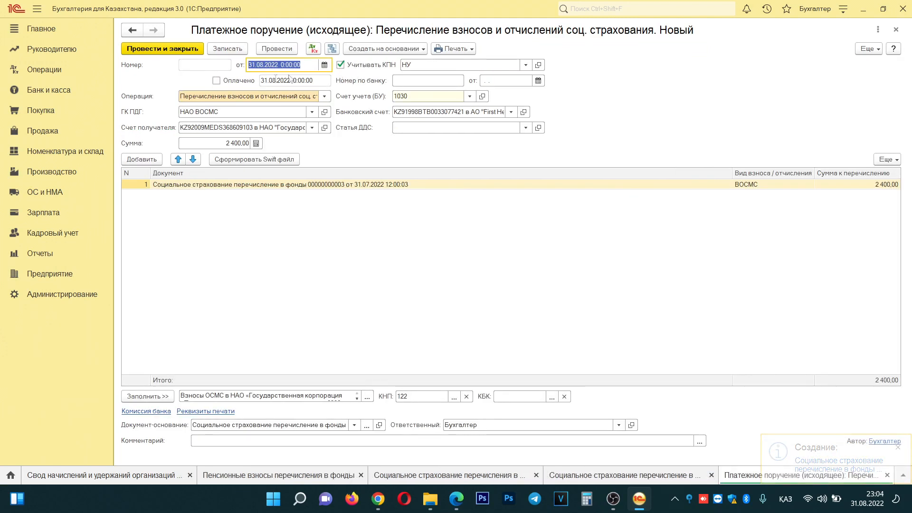
text(31.)
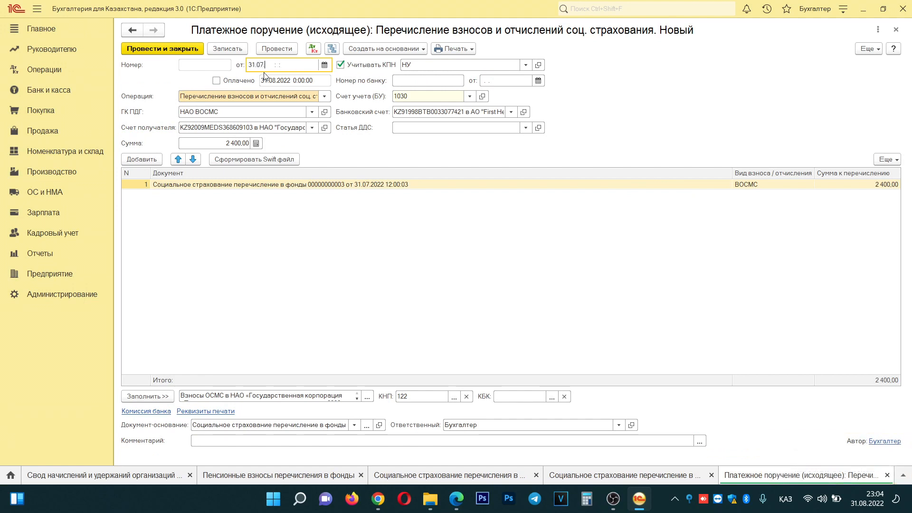
text(07)
key(Tab)
click(229, 81)
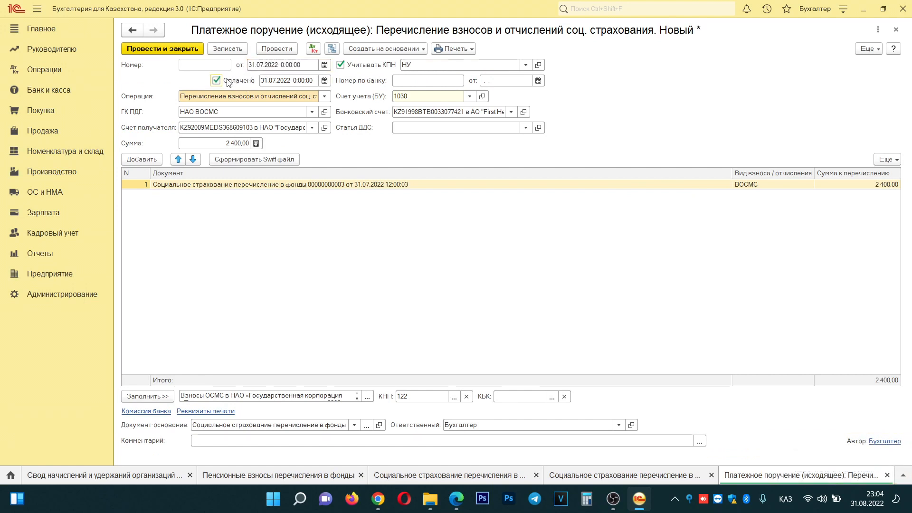
click(413, 127)
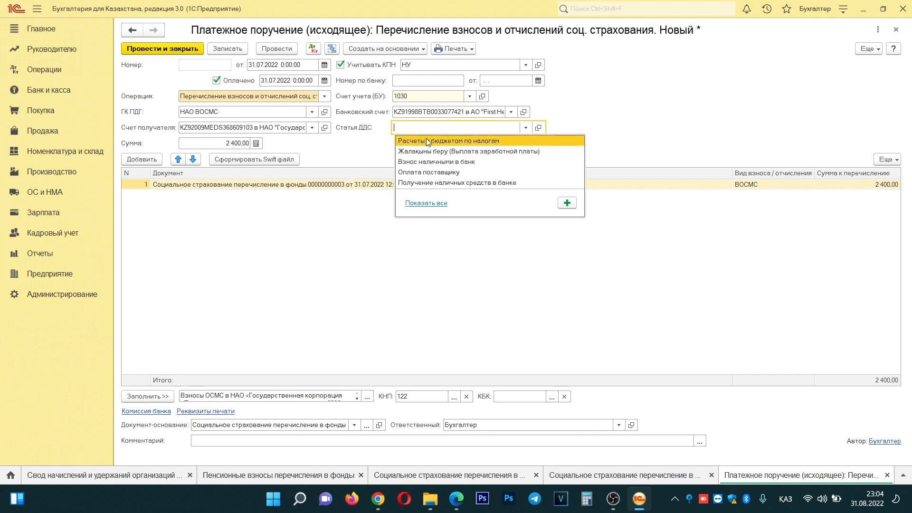
click(466, 141)
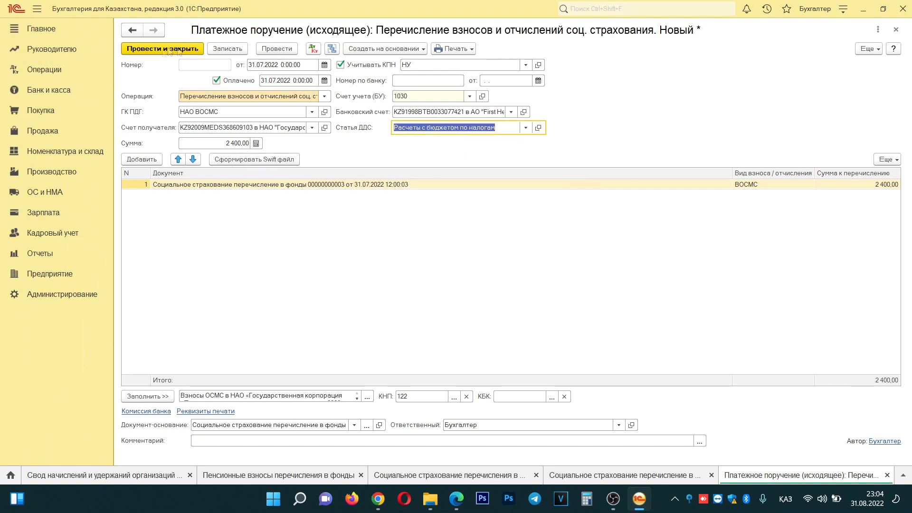
- Add the comment 'ВОСМС за Июль' to the payment order and save it
click(254, 438)
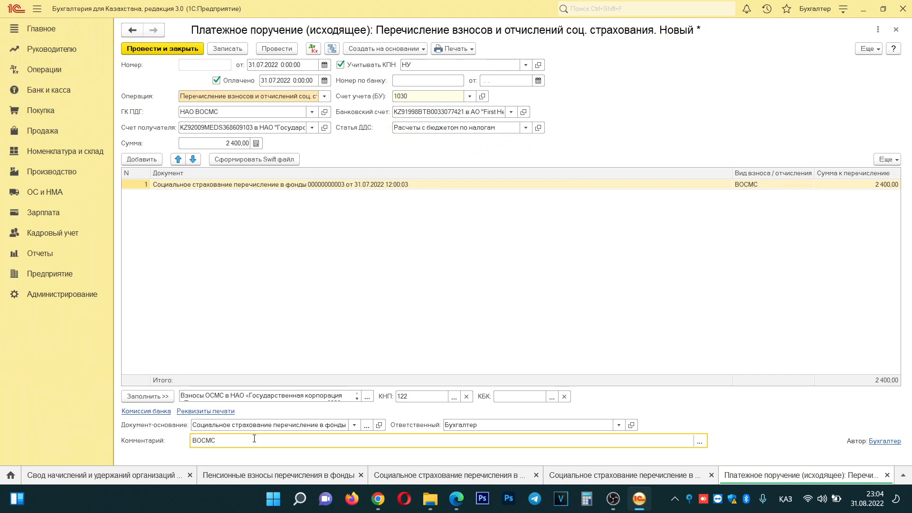
text(ВОСМС за Июль)
key(Tab)
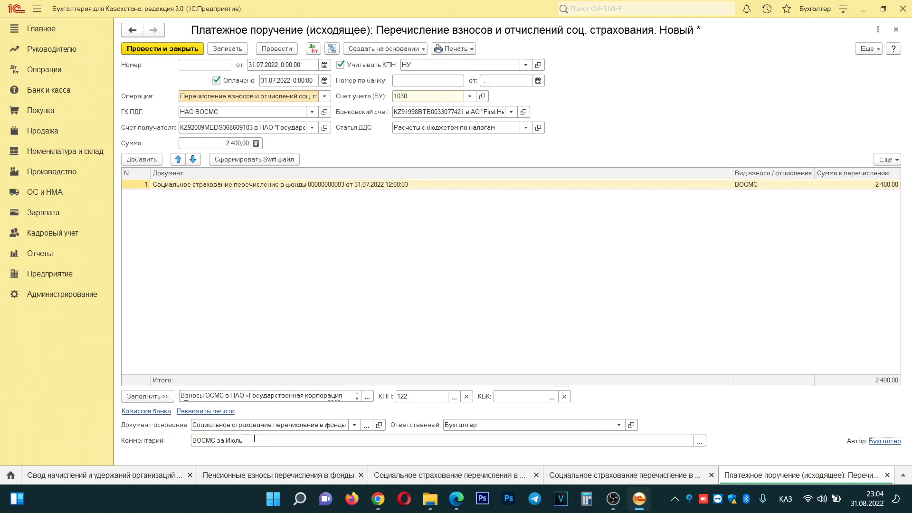
click(244, 49)
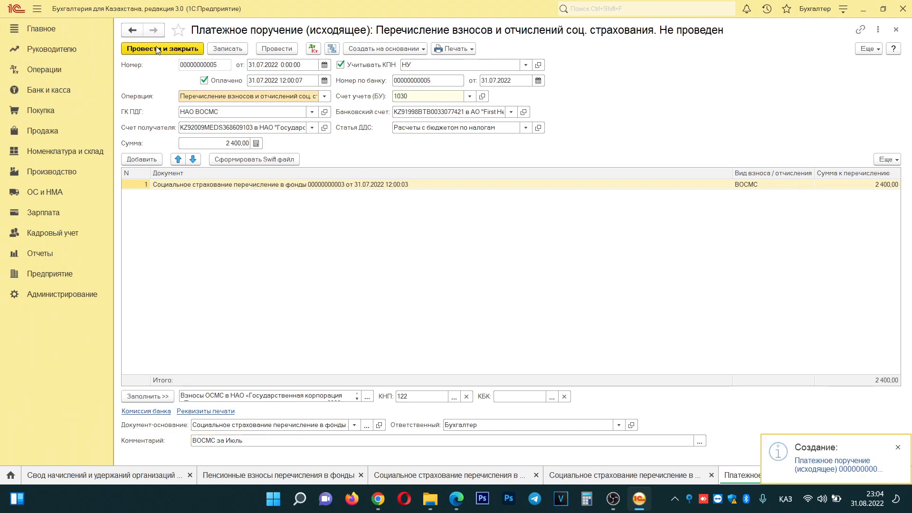
click(231, 50)
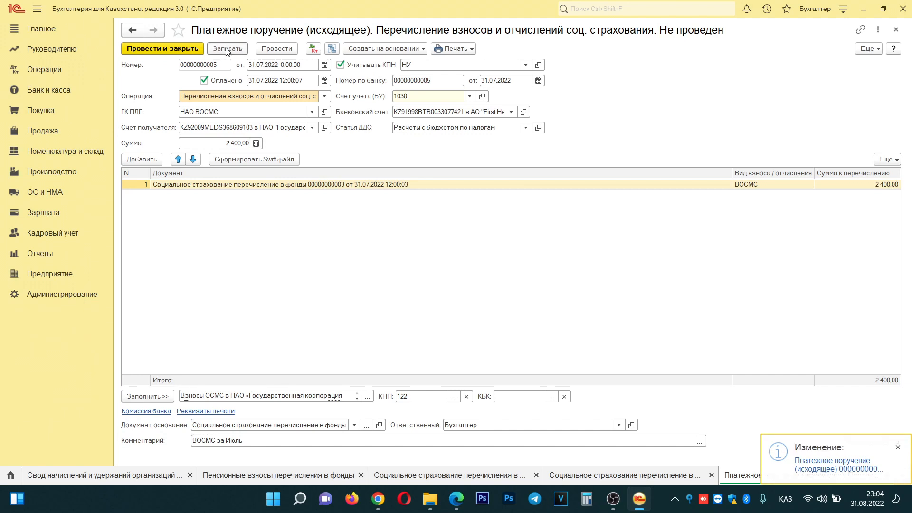
- Export the Swift file to 4. ВОСМС after deleting old folders 31-08-22.1 and 30-08-22.1
click(251, 162)
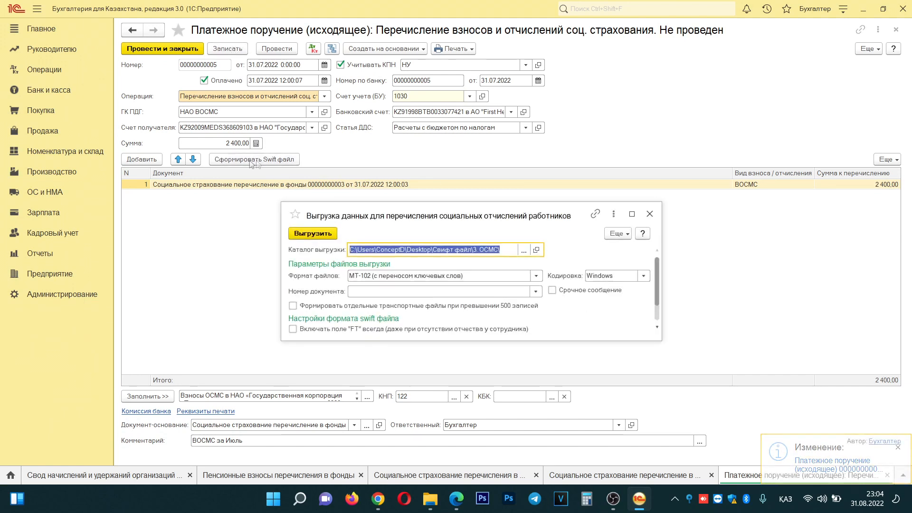
click(522, 251)
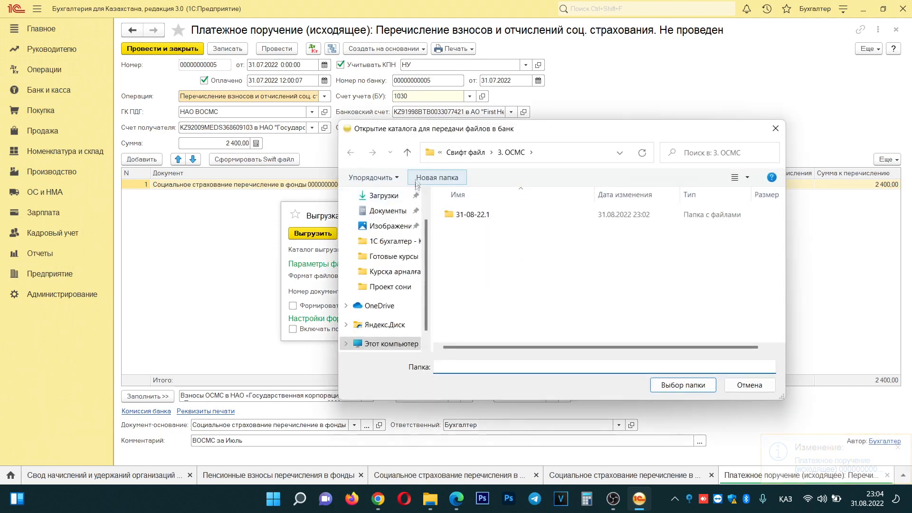
click(407, 152)
double_click(475, 273)
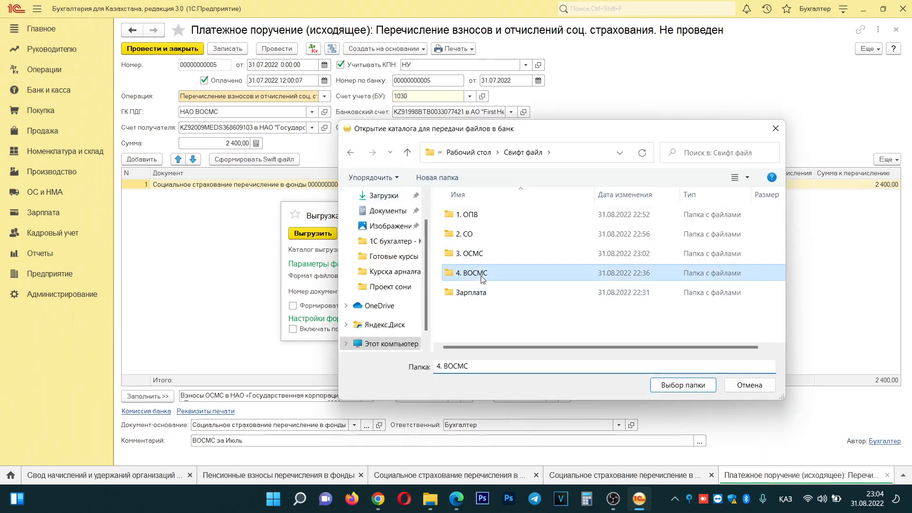
click(477, 234)
key(Delete)
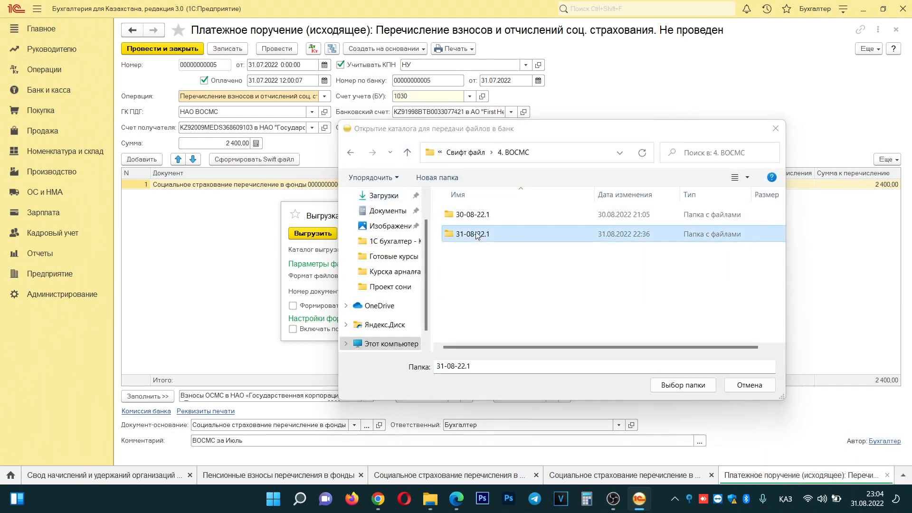
click(478, 217)
key(Delete)
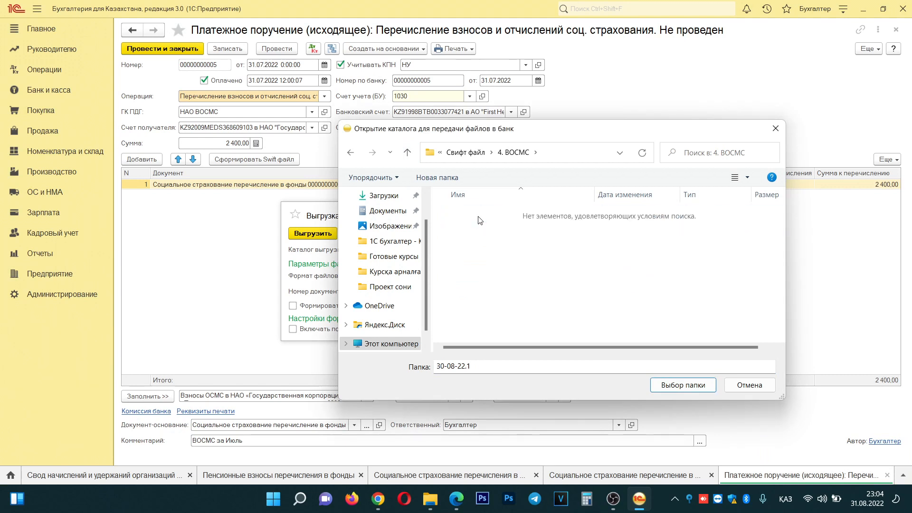
click(702, 387)
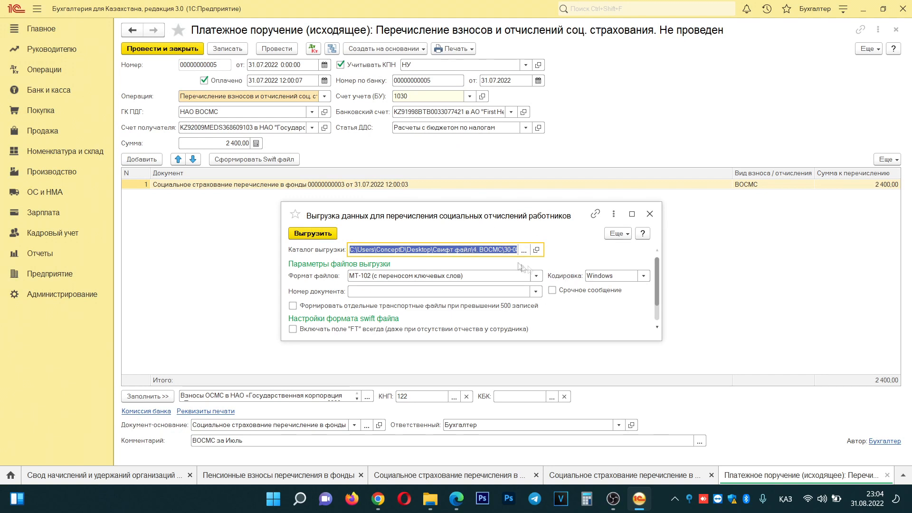
click(313, 235)
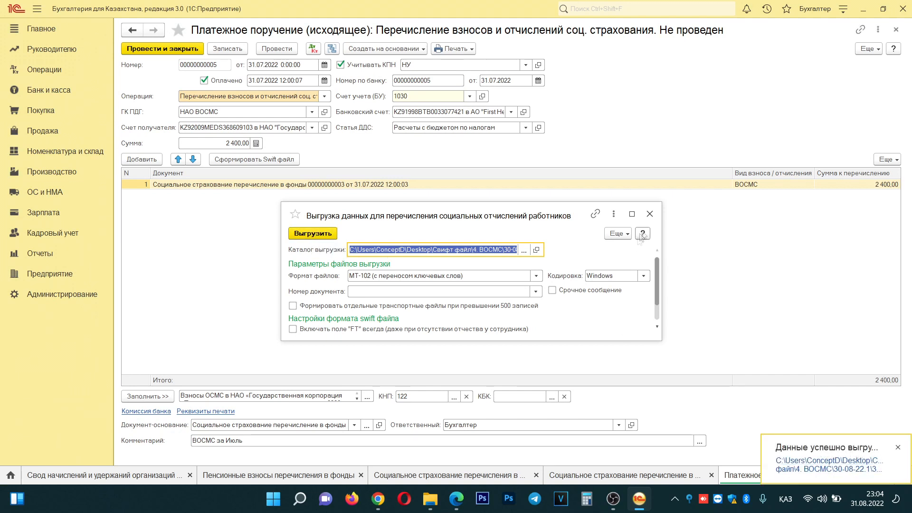
click(650, 214)
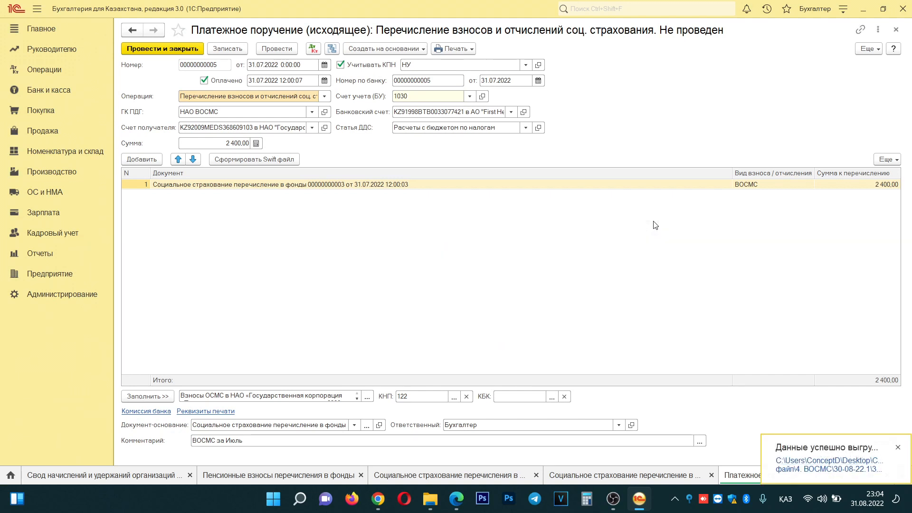
- Post the ВОСМС payment order, save the transfer, and review the lists ending on social insurance transfers
click(165, 49)
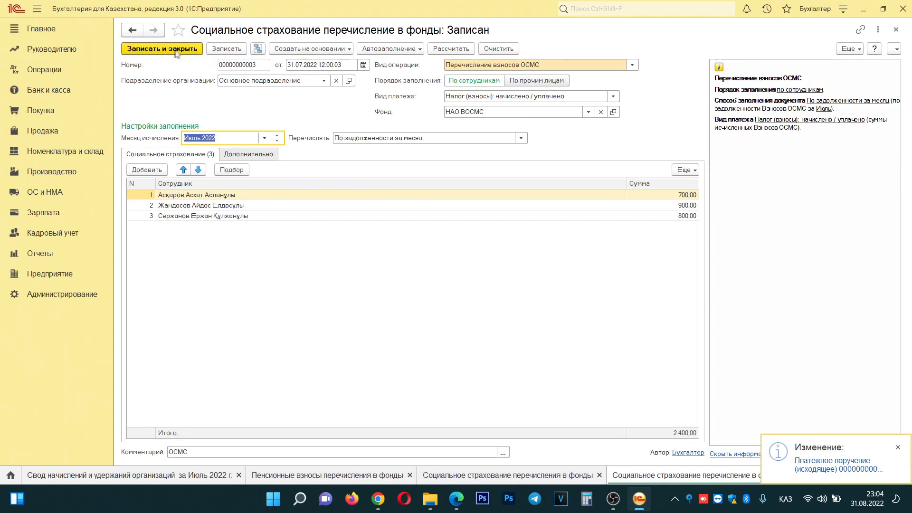
click(167, 49)
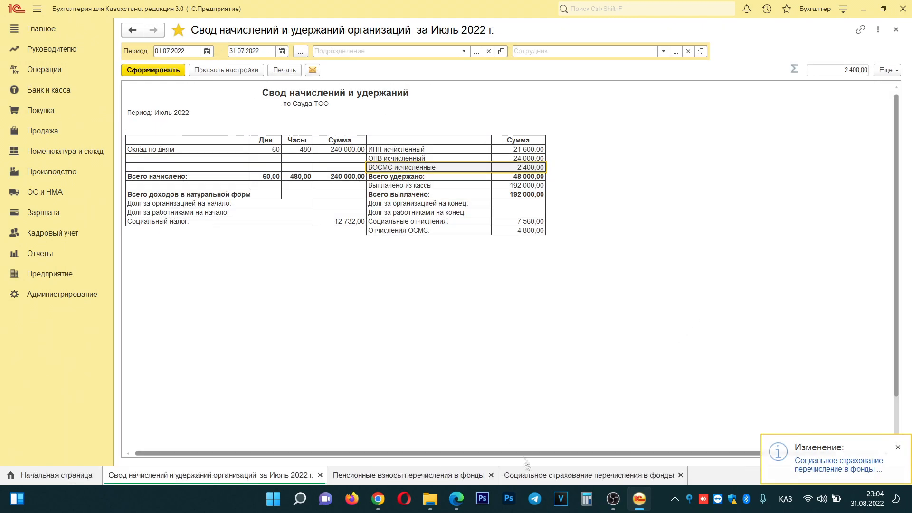
click(542, 477)
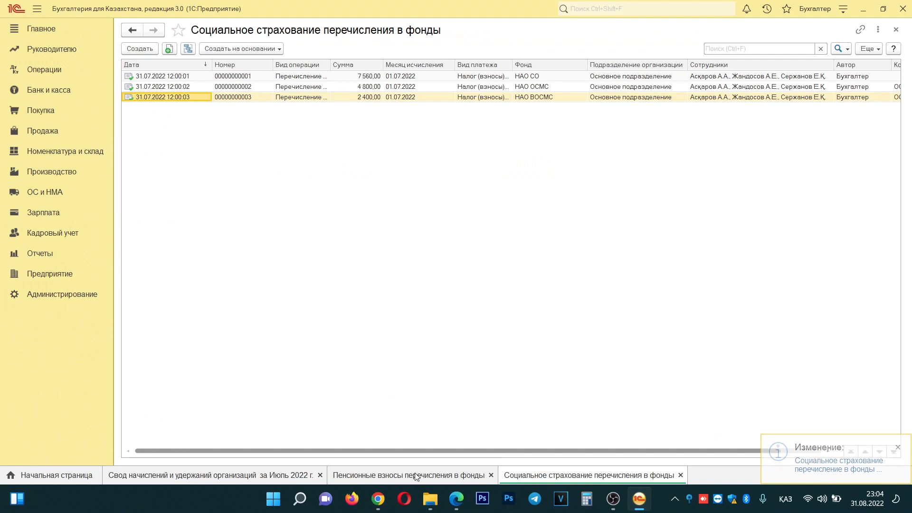
click(415, 472)
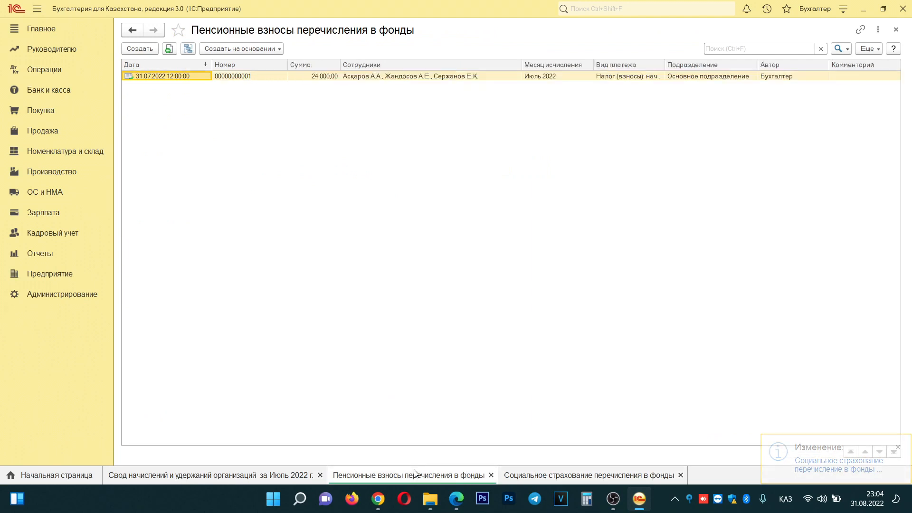
click(228, 476)
click(445, 479)
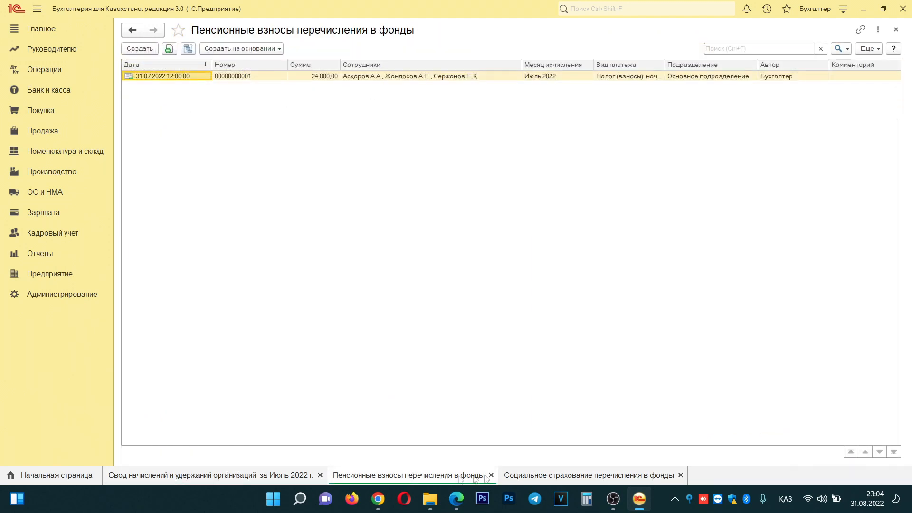
click(587, 477)
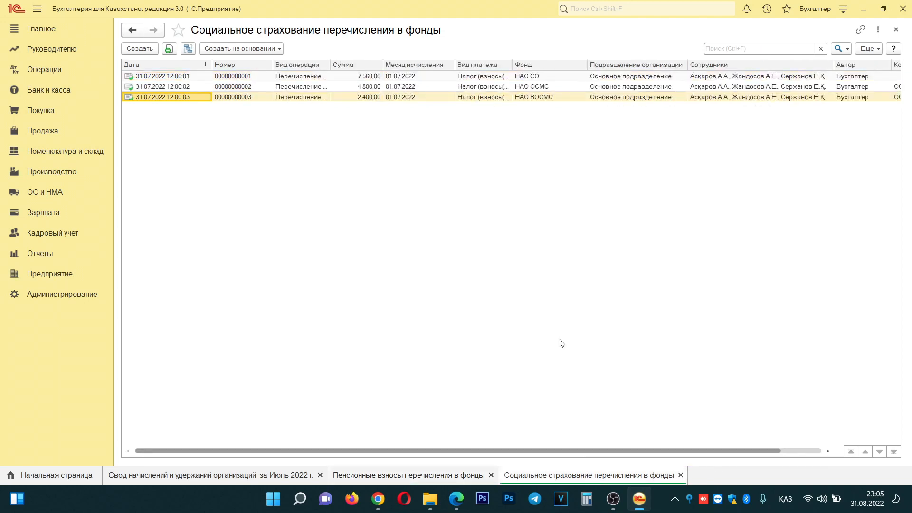